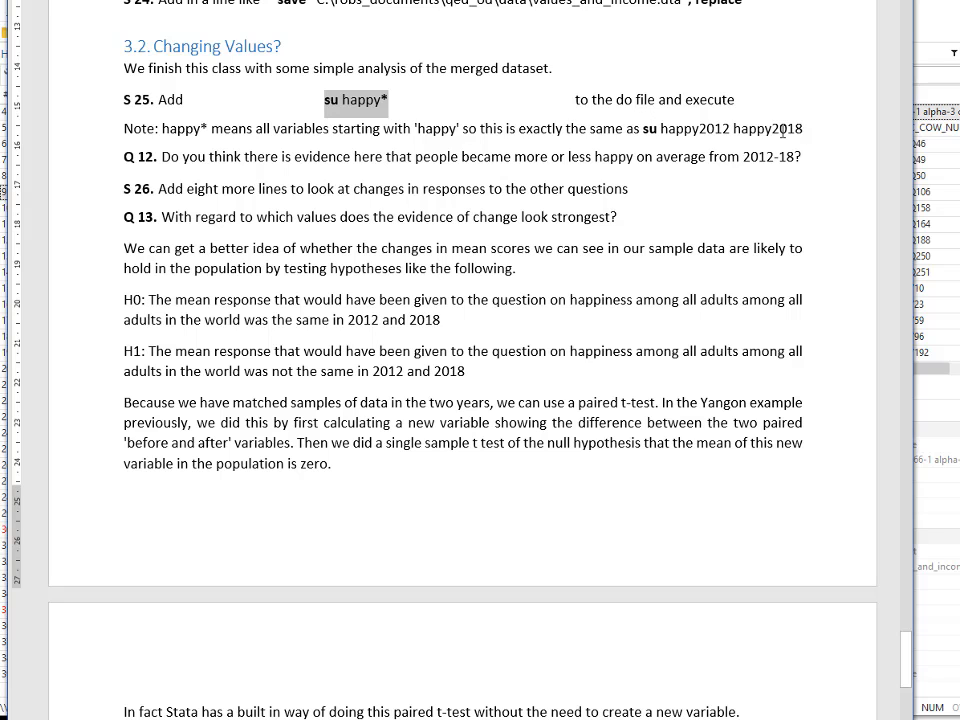
{"action": "key", "text": "alt+Tab"}
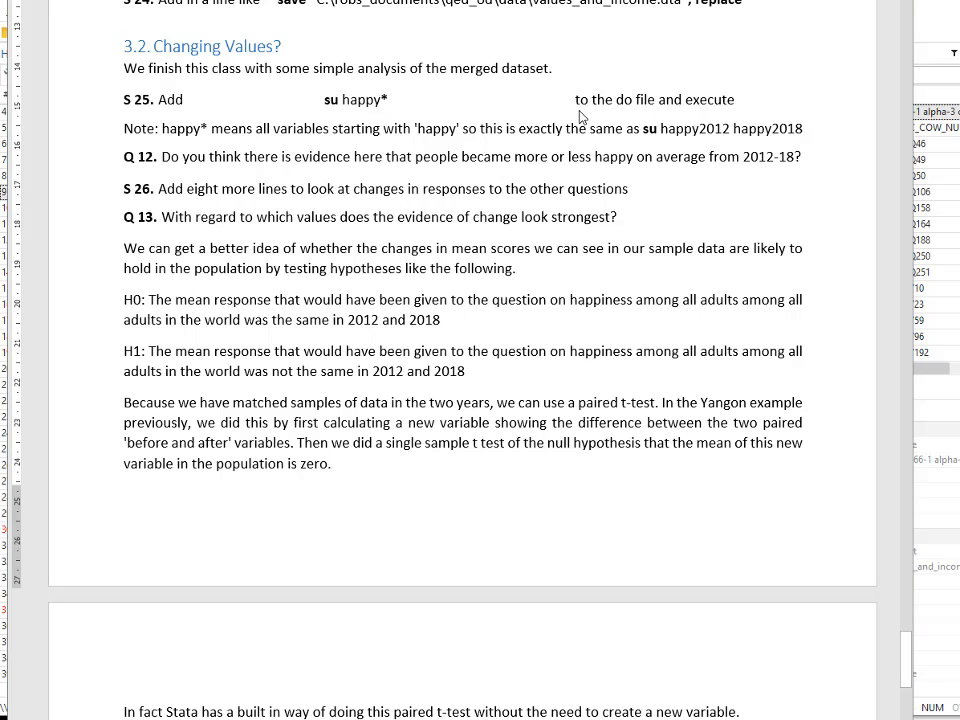
{"action": "key", "text": "alt+Tab"}
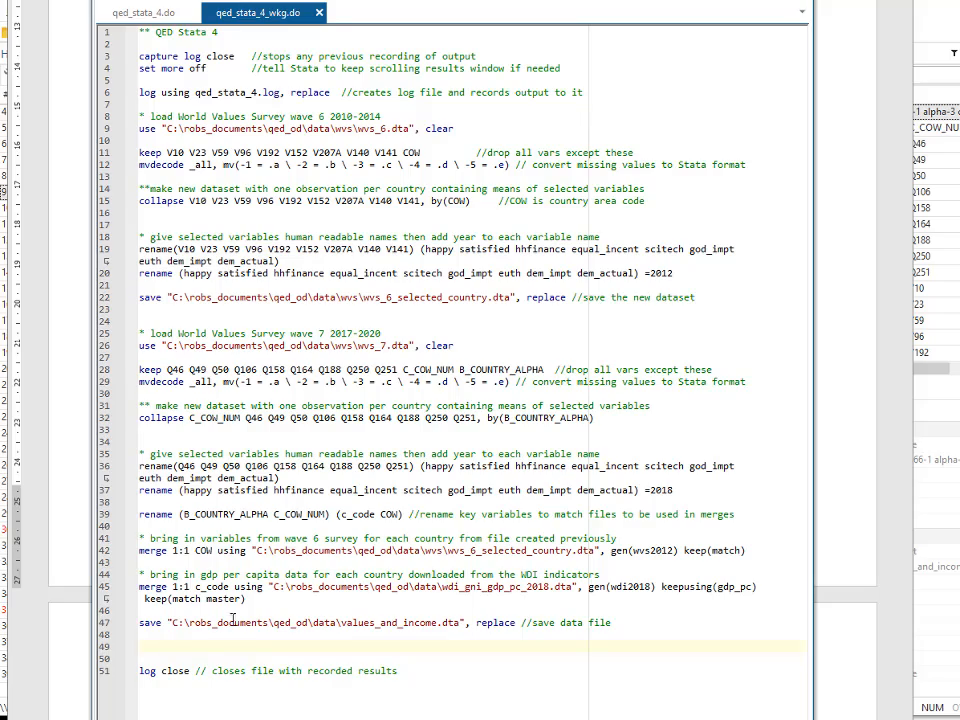
{"action": "scroll", "coordinate": [170, 530], "scroll_direction": "down", "scroll_amount": 3}
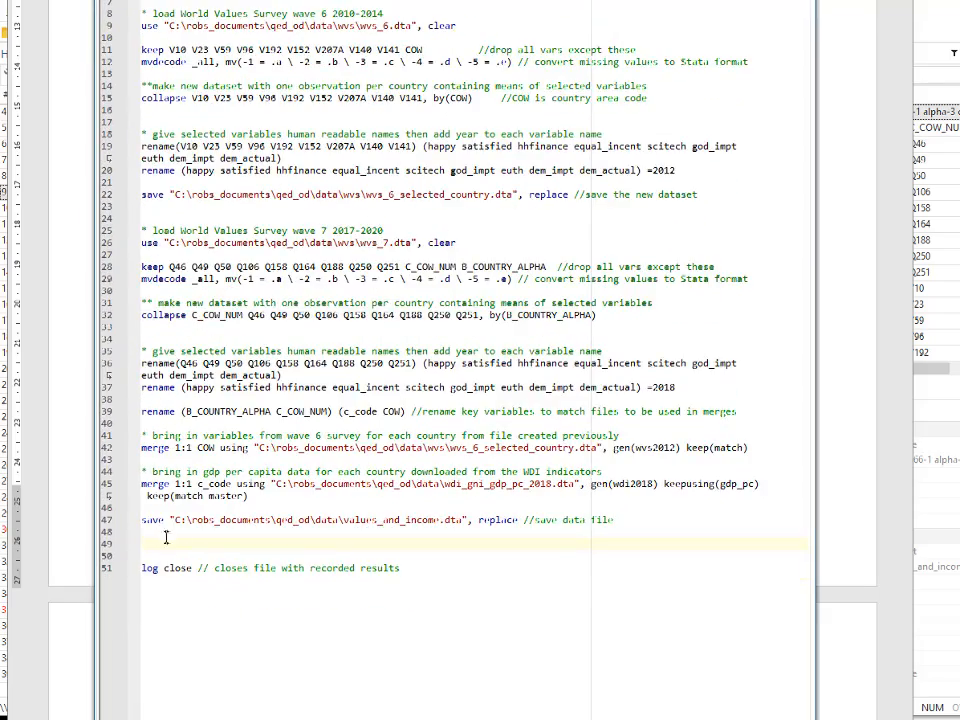
{"action": "key", "text": "ctrl+v"}
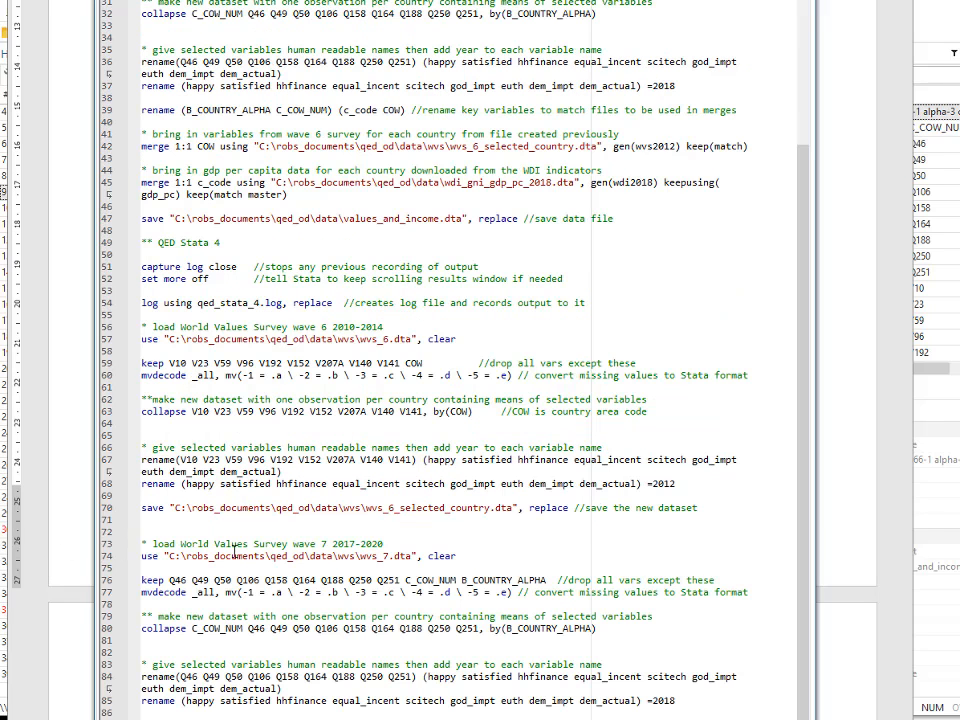
{"action": "key", "text": "ctrl+z"}
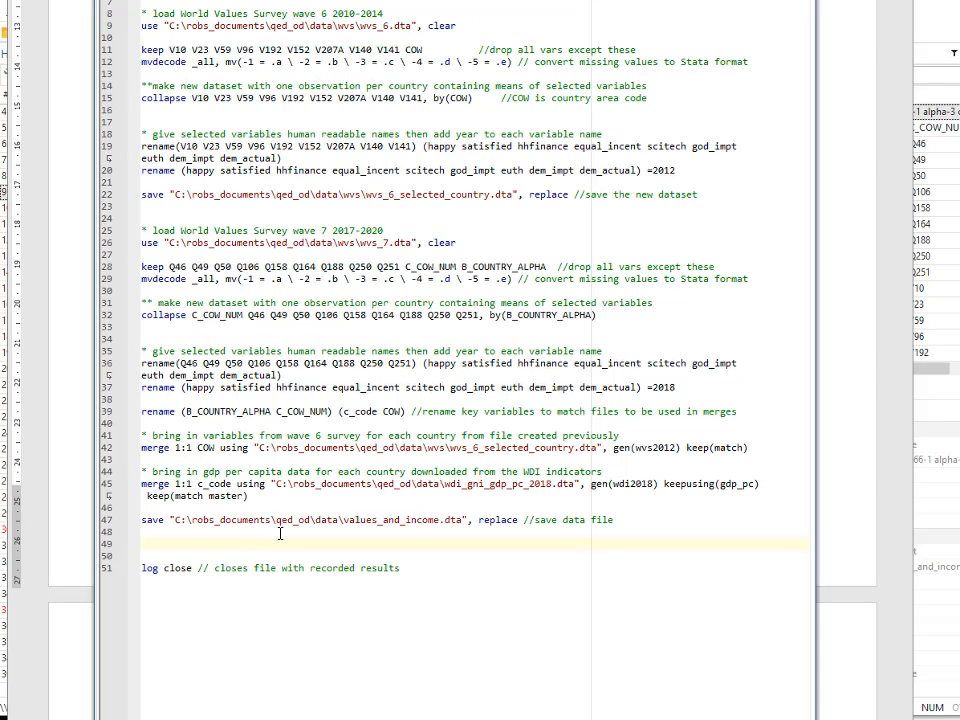
Copy "su happy*" from the worksheet onto empty line 49 of the do-file and execute only that line.
{"action": "key", "text": "alt+Tab"}
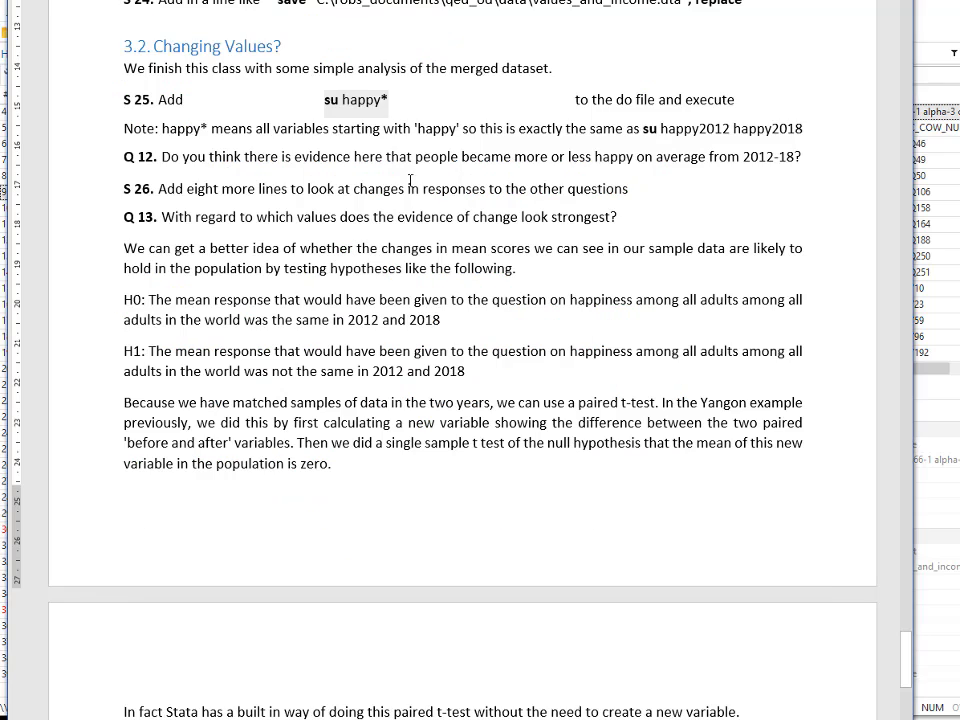
{"action": "key", "text": "ctrl+c"}
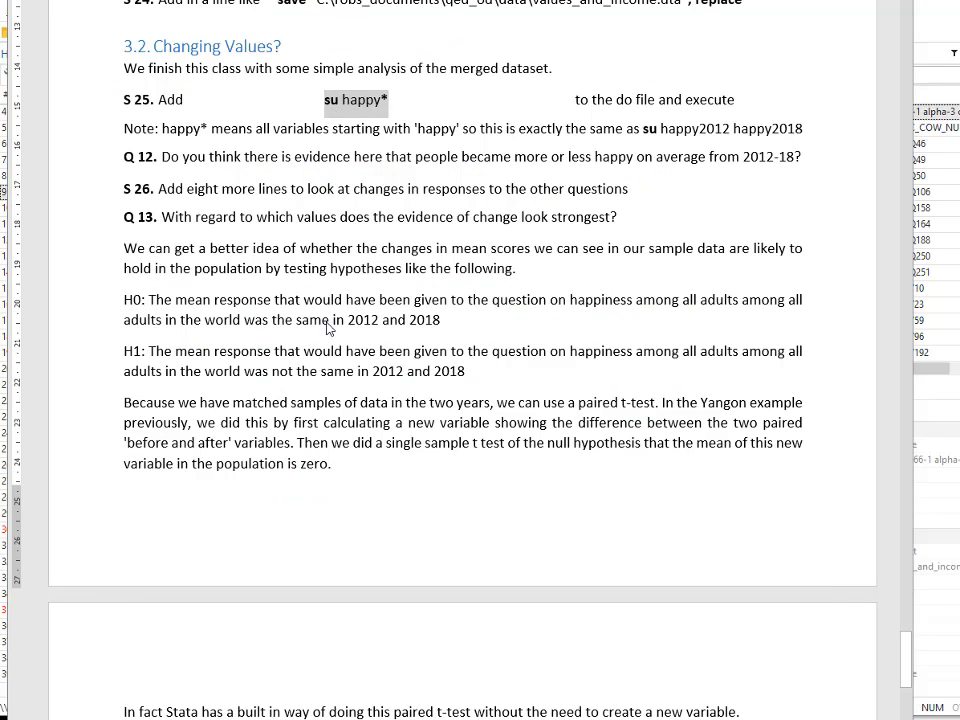
{"action": "key", "text": "alt+Tab"}
{"action": "key", "text": "ctrl+v"}
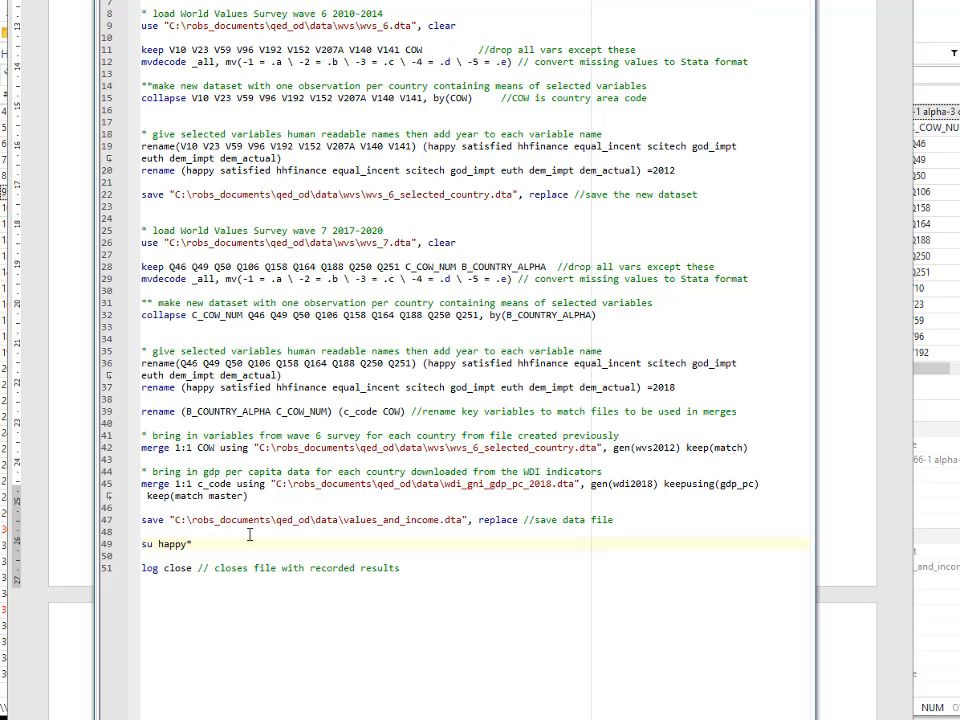
{"action": "triple_click", "coordinate": [164, 544]}
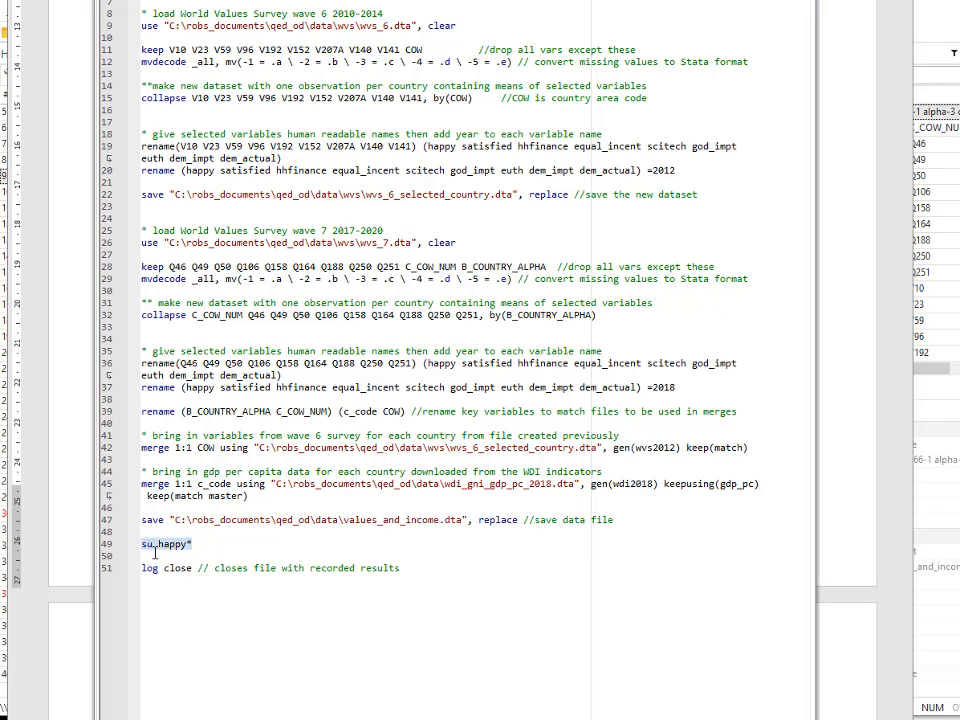
{"action": "key", "text": "ctrl+d"}
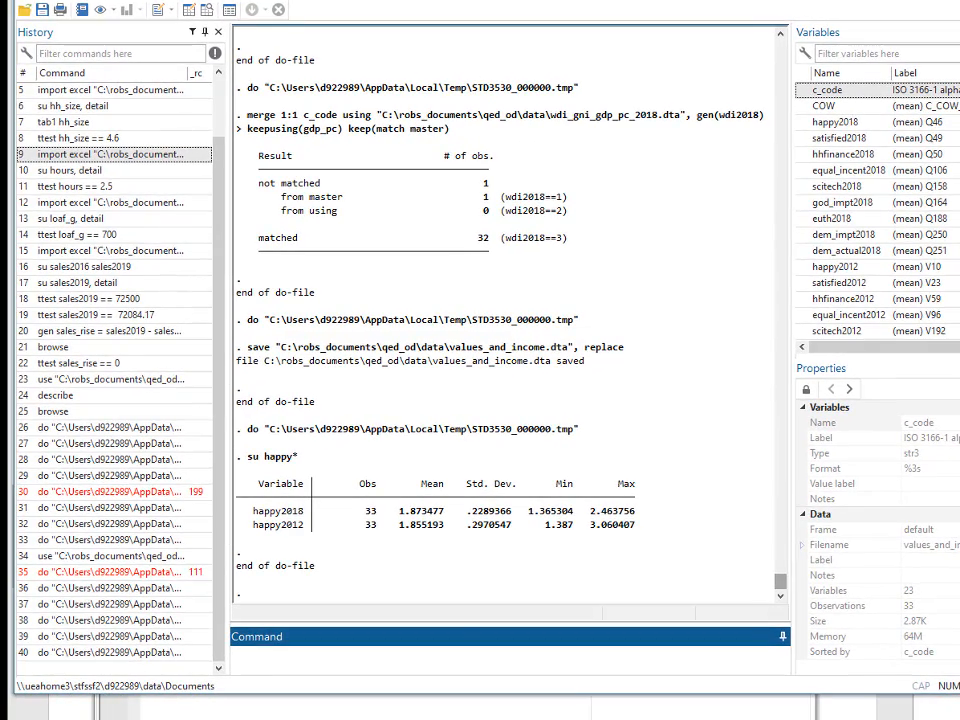
Review the worksheet's next instruction, return to the do-file editor, and move its window clear of the variable list.
{"action": "left_click", "coordinate": [446, 703]}
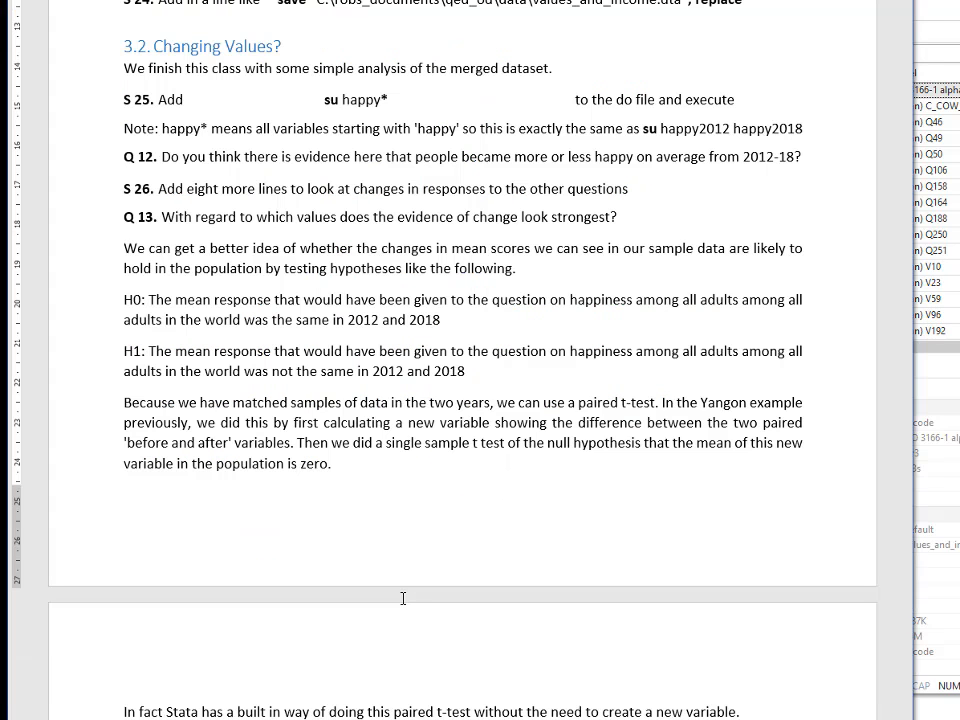
{"action": "key", "text": "alt+Tab"}
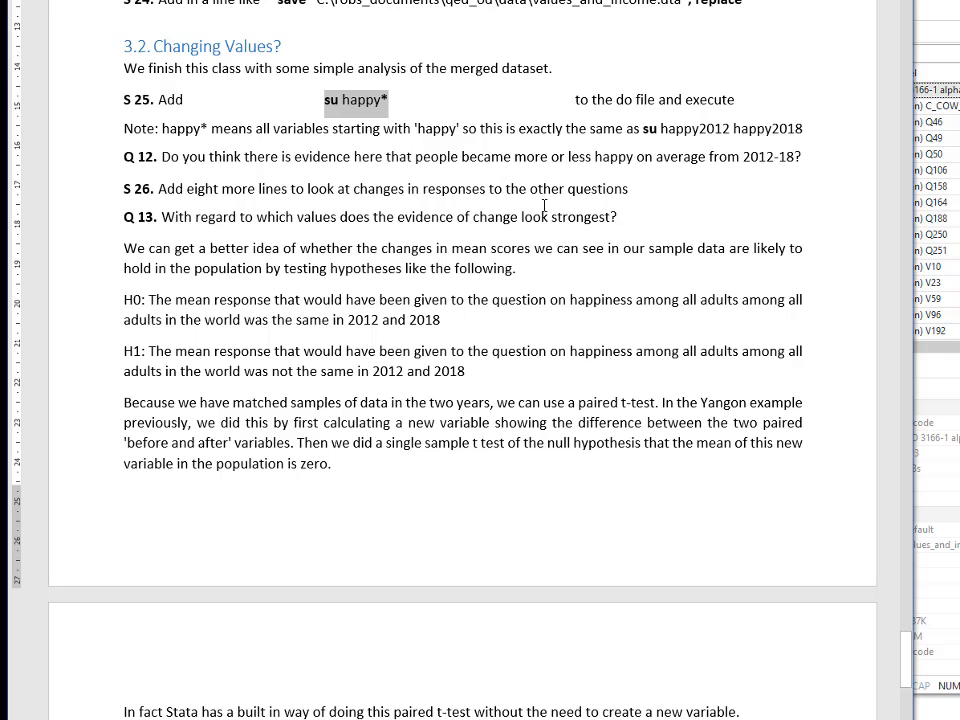
{"action": "left_click", "coordinate": [429, 251]}
{"action": "key", "text": "alt+Tab"}
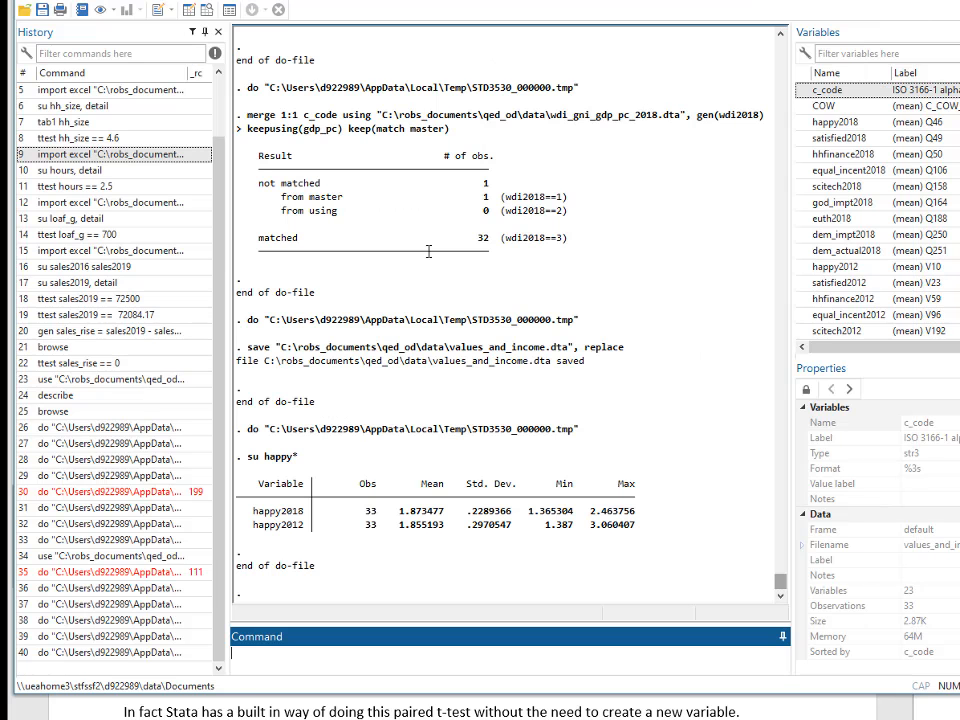
{"action": "key", "text": "alt+Tab"}
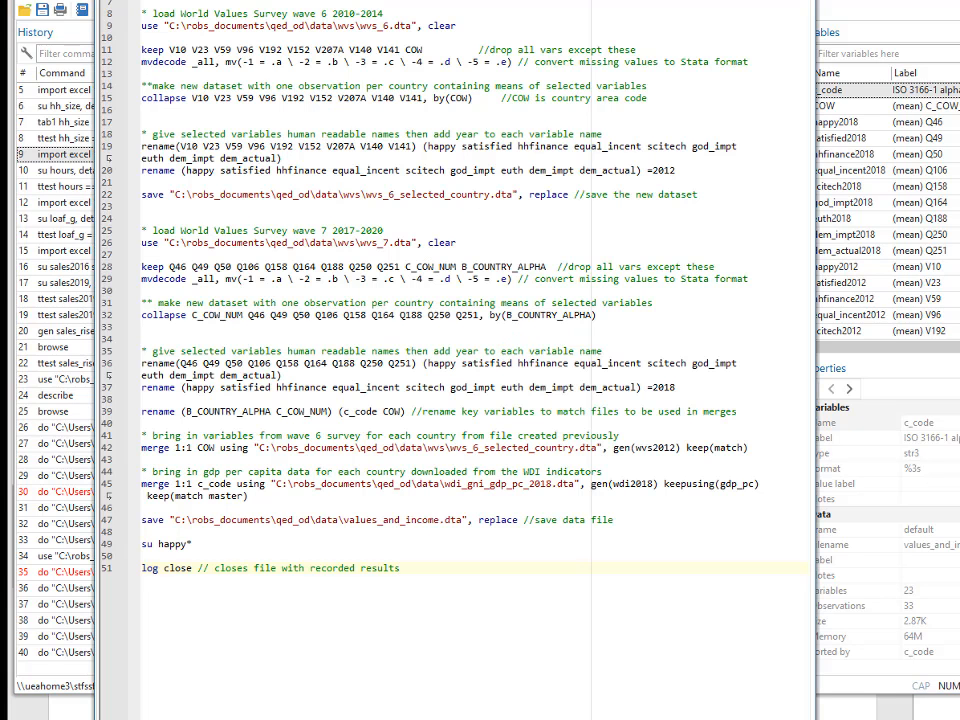
{"action": "left_click_drag", "start_coordinate": [480, 0], "coordinate": [424, 6]}
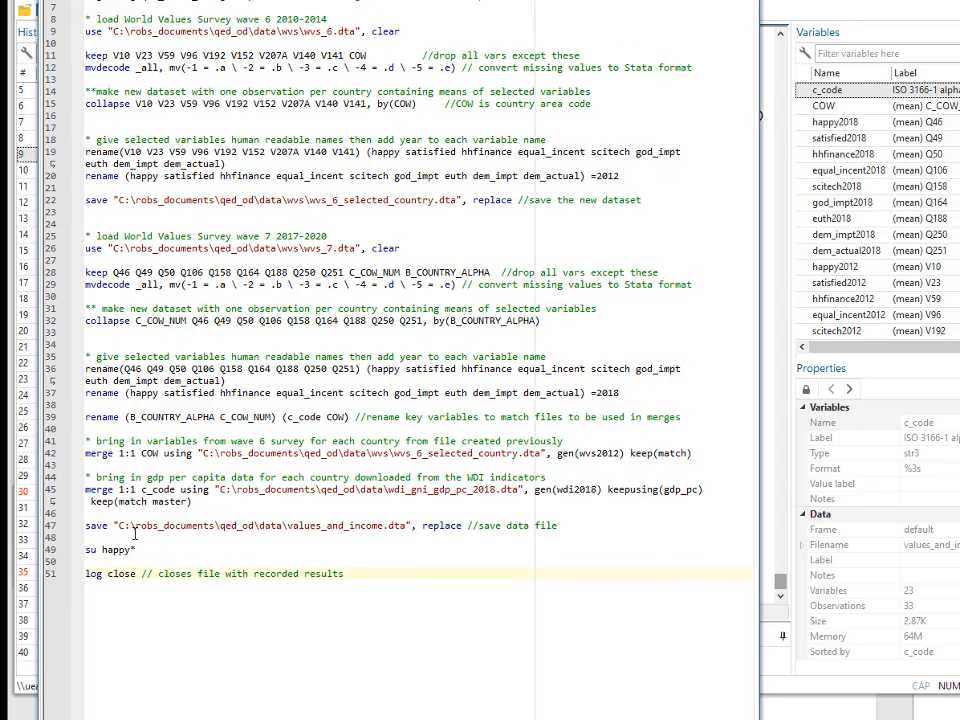
Add the lines "su satis*" and "su hhfin*" directly below su happy* in the do-file.
{"action": "left_click_drag", "start_coordinate": [150, 547], "coordinate": [140, 536]}
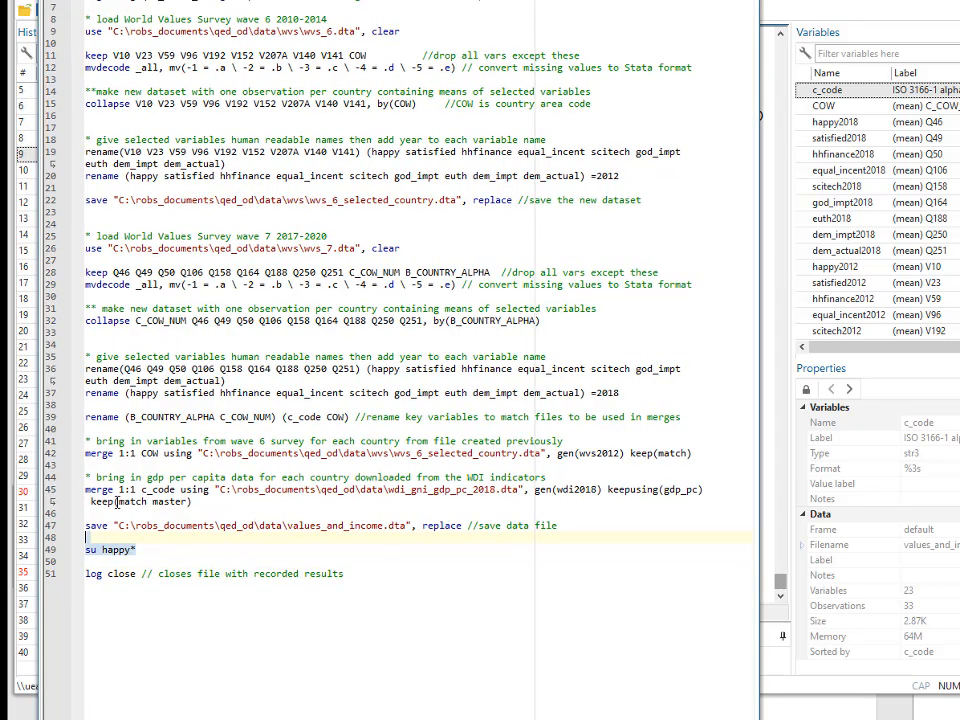
{"action": "key", "text": "Down"}
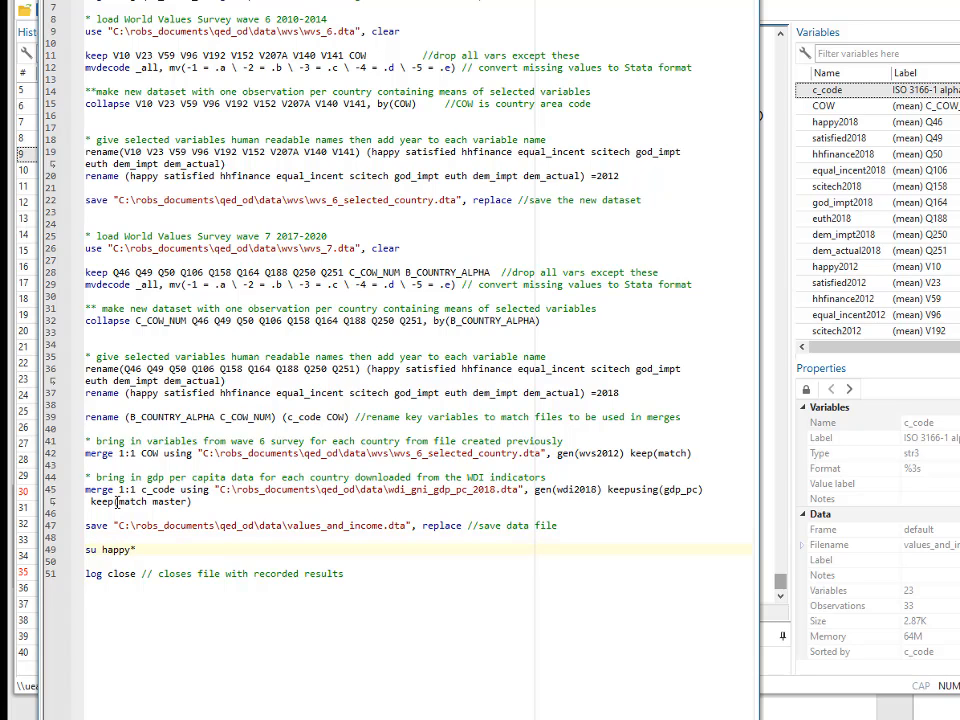
{"action": "key", "text": "Return"}
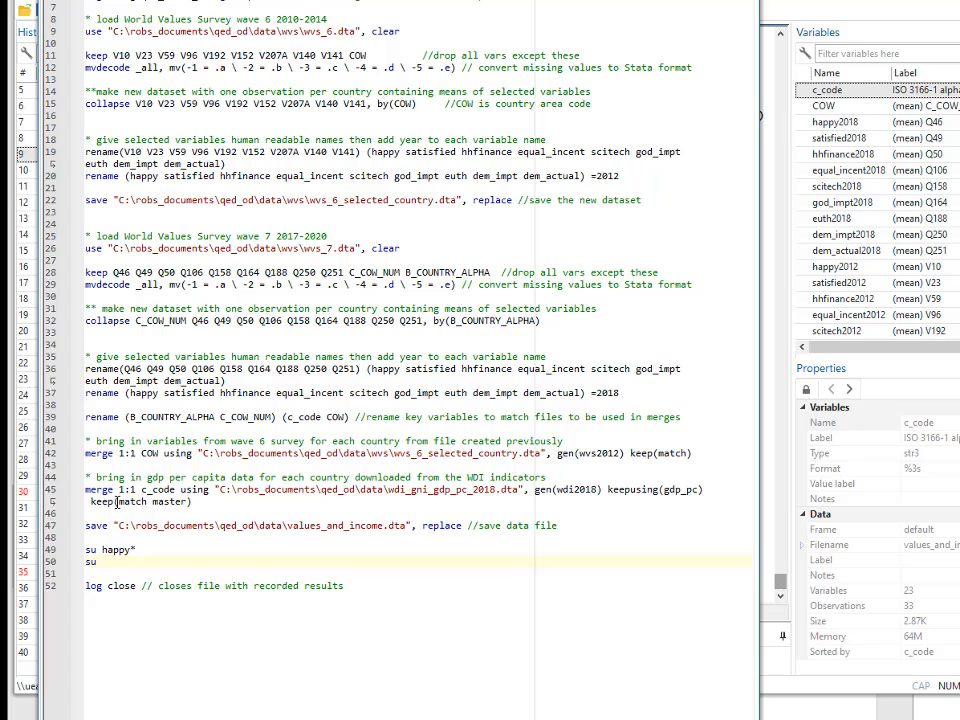
{"action": "type", "text": "su satis"}
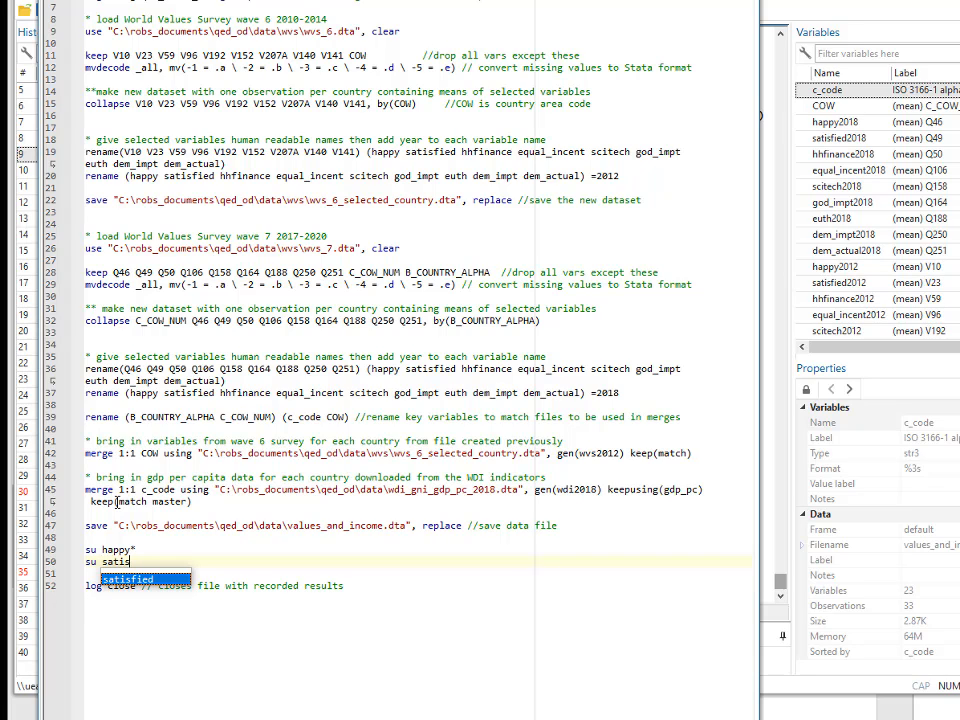
{"action": "type", "text": "*"}
{"action": "key", "text": "Return"}
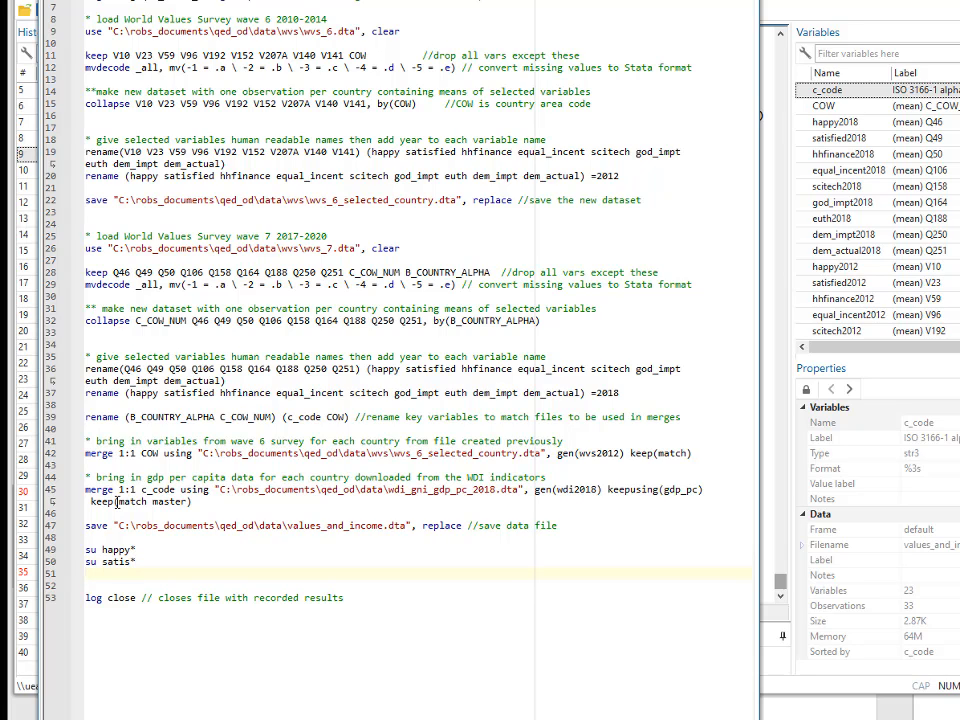
{"action": "type", "text": "su hhfin*"}
{"action": "key", "text": "Return"}
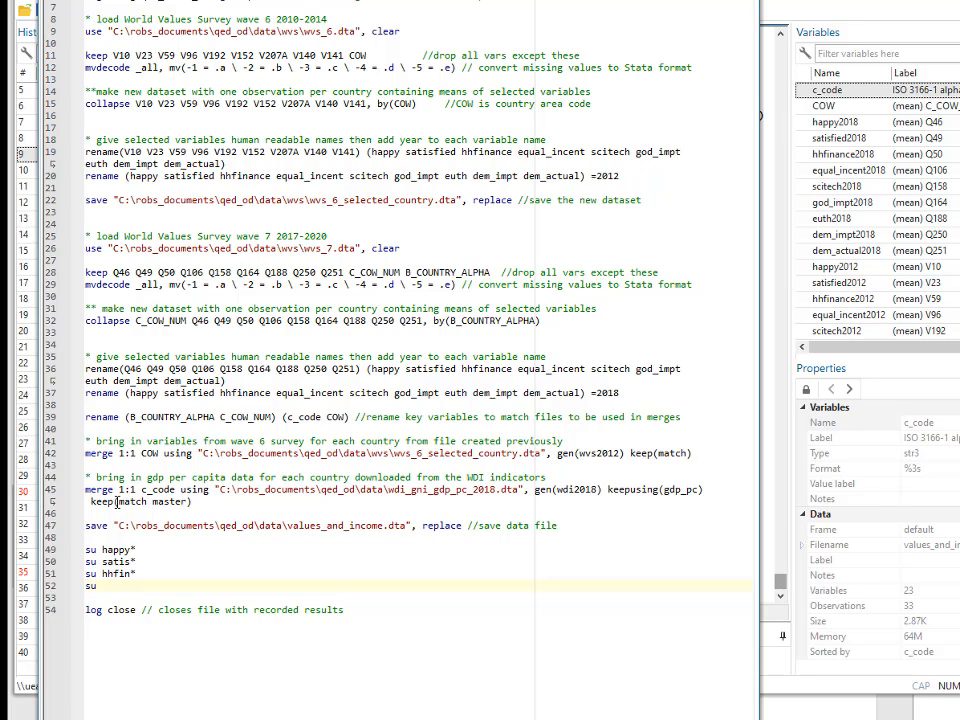
Add the lines "su equal*" and "su scite*" below su hhfin*.
{"action": "type", "text": "su equ"}
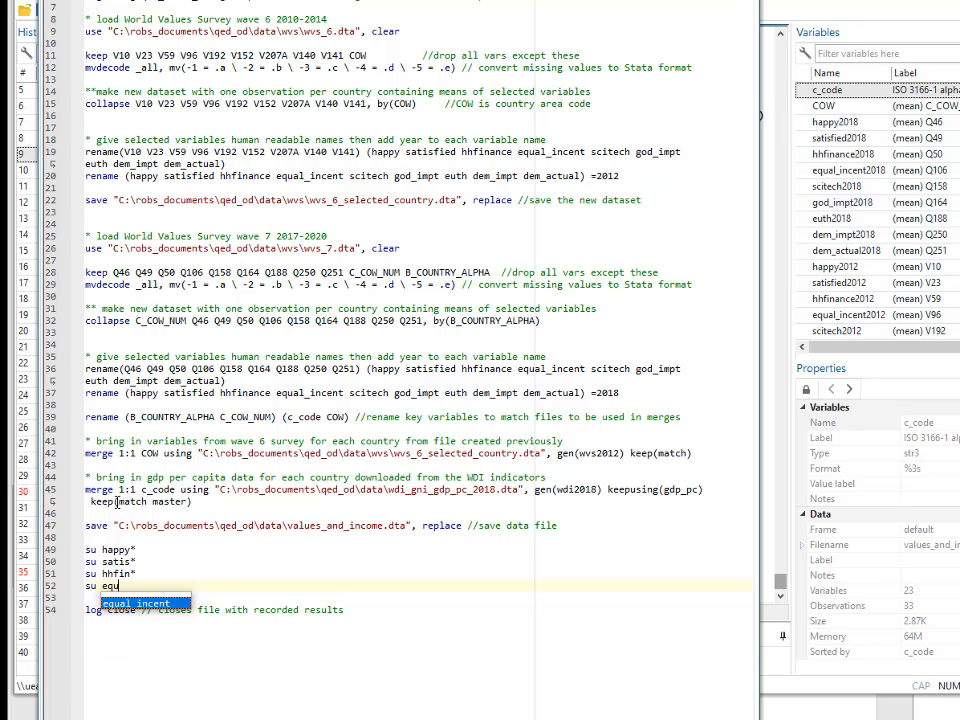
{"action": "type", "text": "al*"}
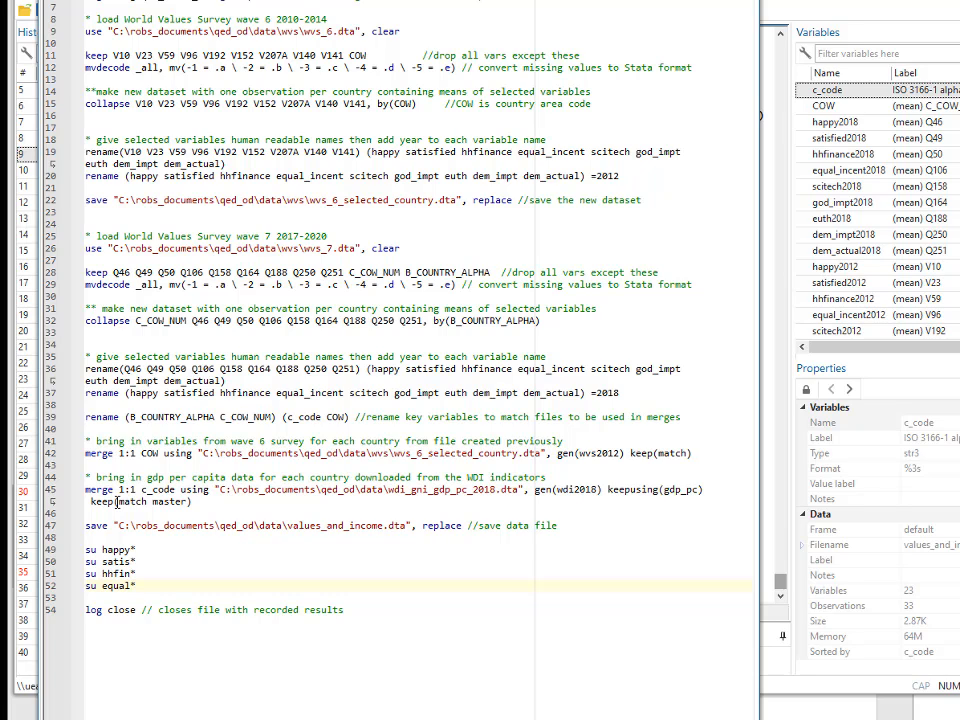
{"action": "type", "text": "su"}
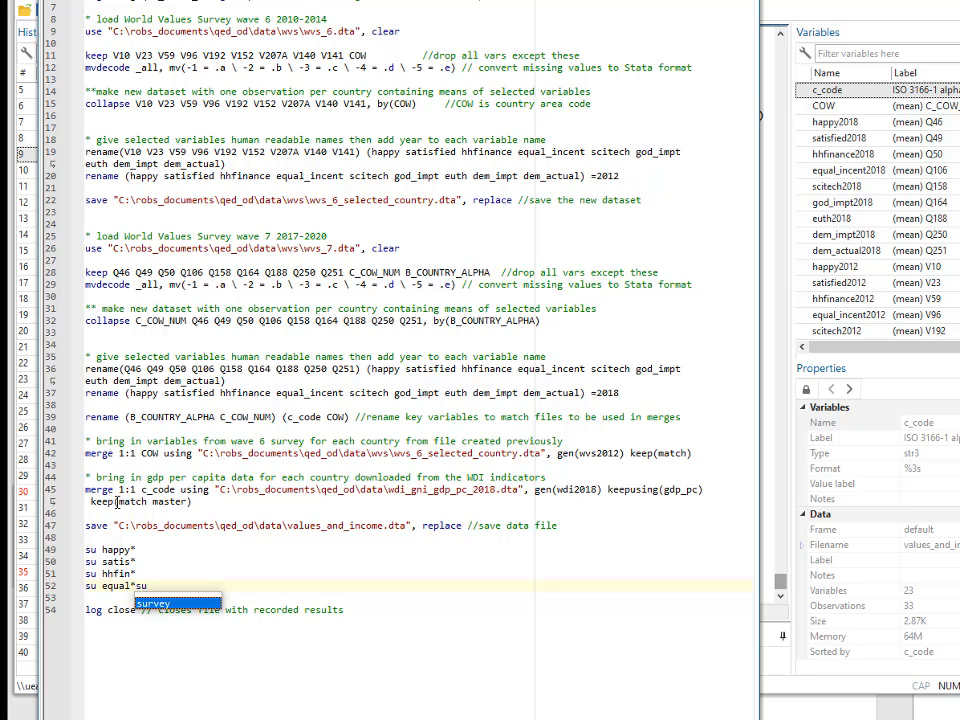
{"action": "key", "text": "BackSpace"}
{"action": "key", "text": "BackSpace"}
{"action": "key", "text": "Return"}
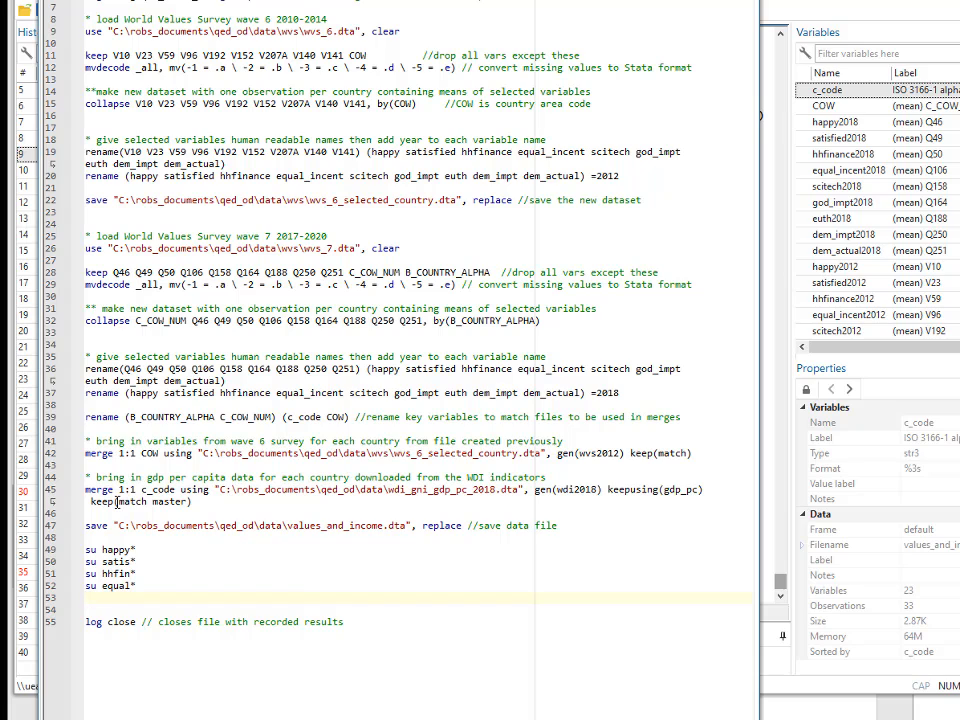
{"action": "type", "text": "su scite"}
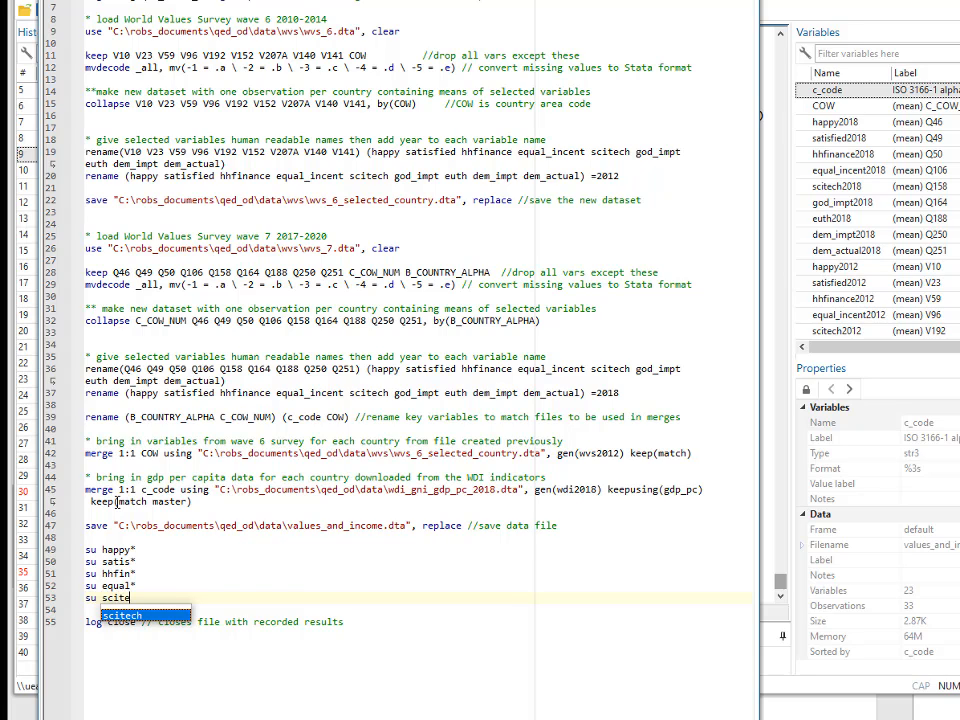
{"action": "type", "text": "*"}
{"action": "key", "text": "Return"}
Add the lines "su god_*" and "su euth*" below su scite*.
{"action": "type", "text": "su"}
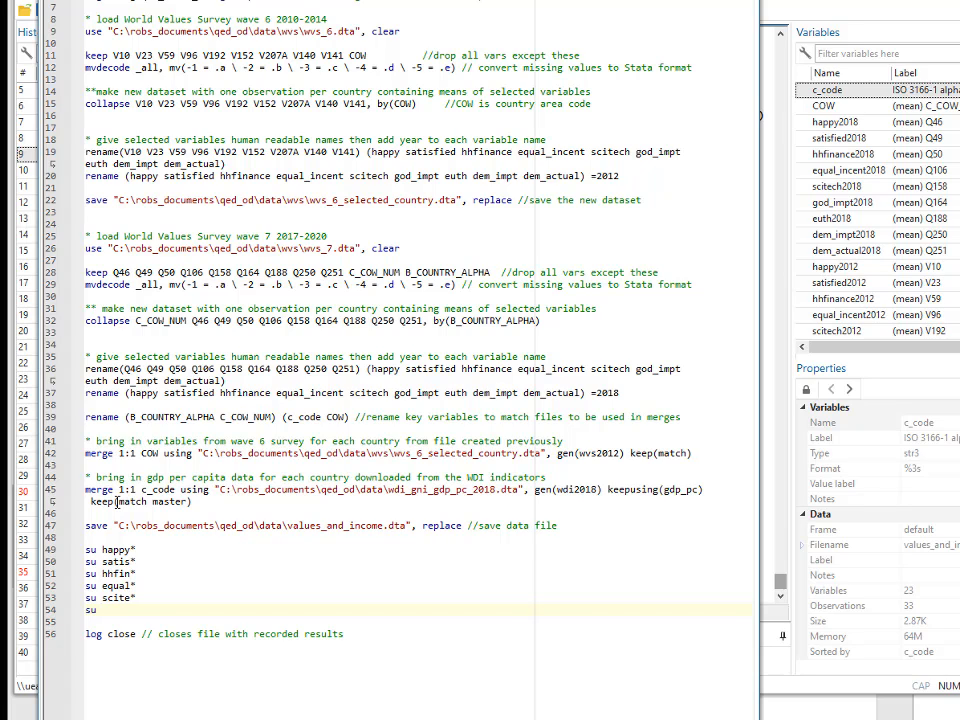
{"action": "type", "text": " god"}
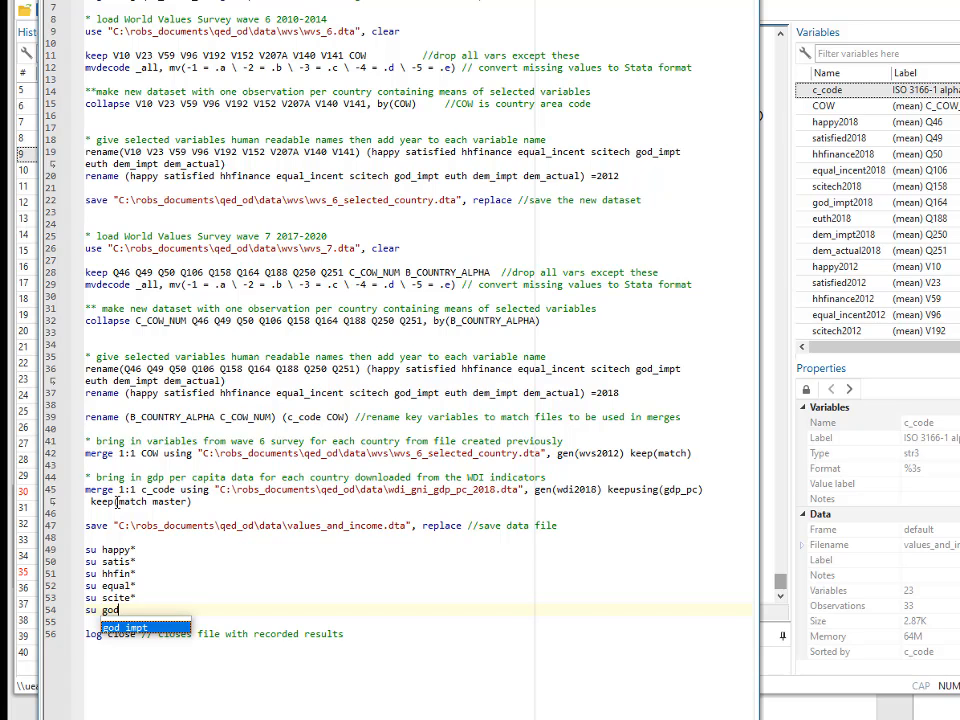
{"action": "type", "text": "_*"}
{"action": "key", "text": "Return"}
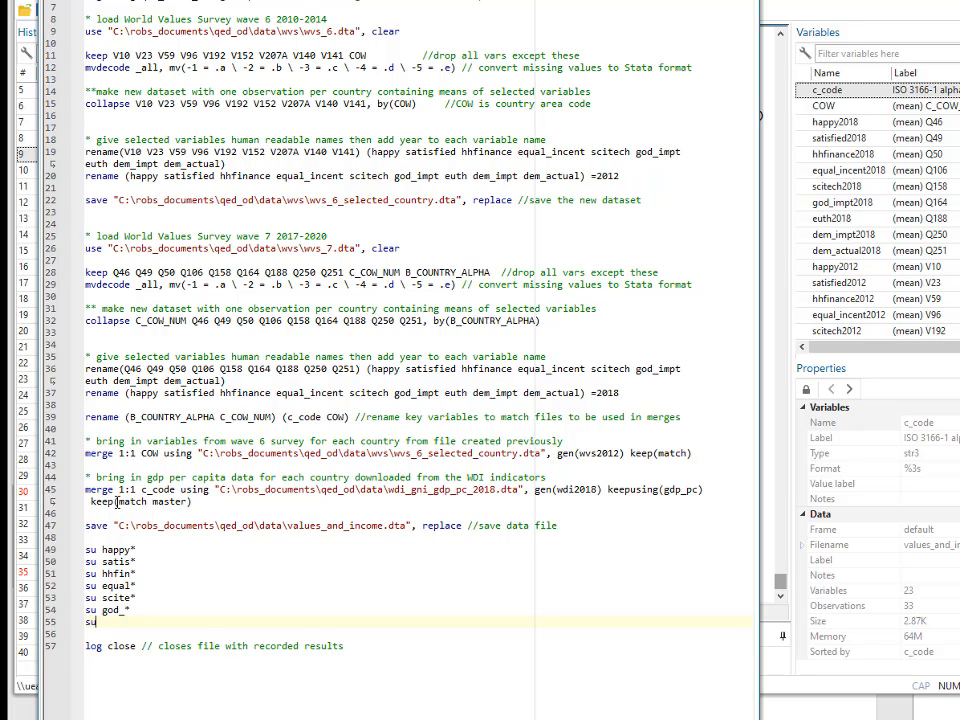
{"action": "type", "text": "su euth*"}
{"action": "key", "text": "Return"}
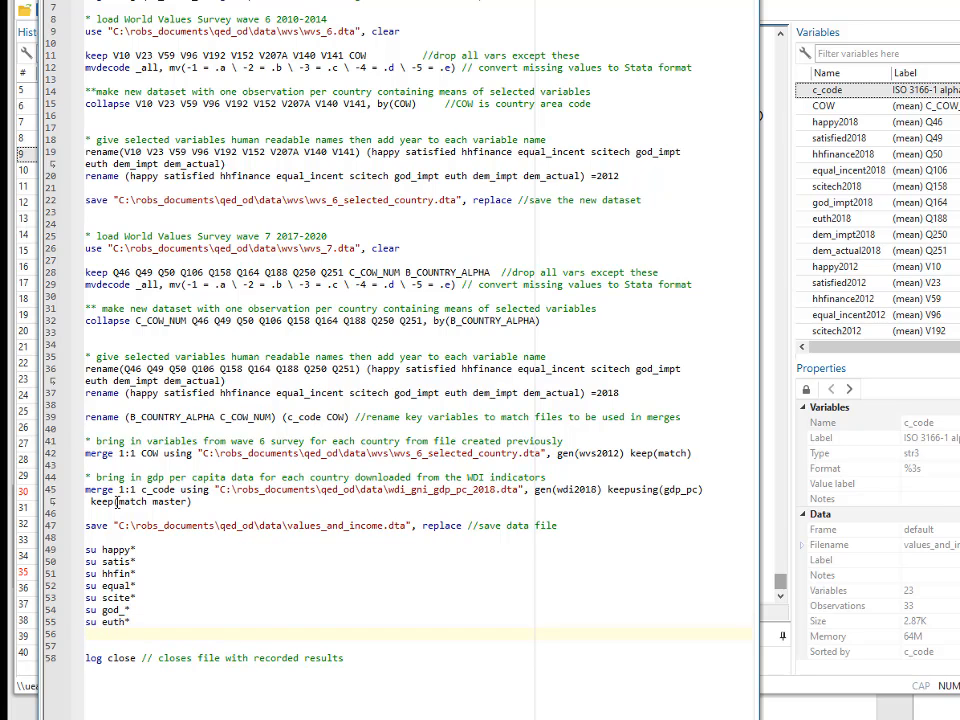
Add the lines "su dem_imp*" and "su dem_act*" below su euth* and execute all nine su lines of the do-file.
{"action": "type", "text": "su"}
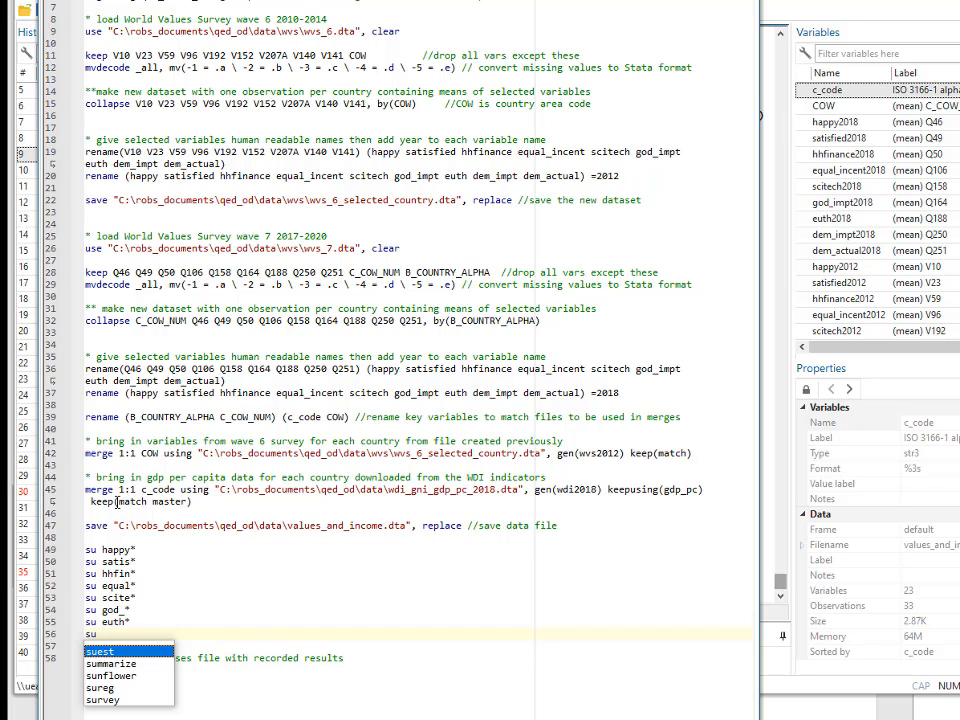
{"action": "type", "text": " dem"}
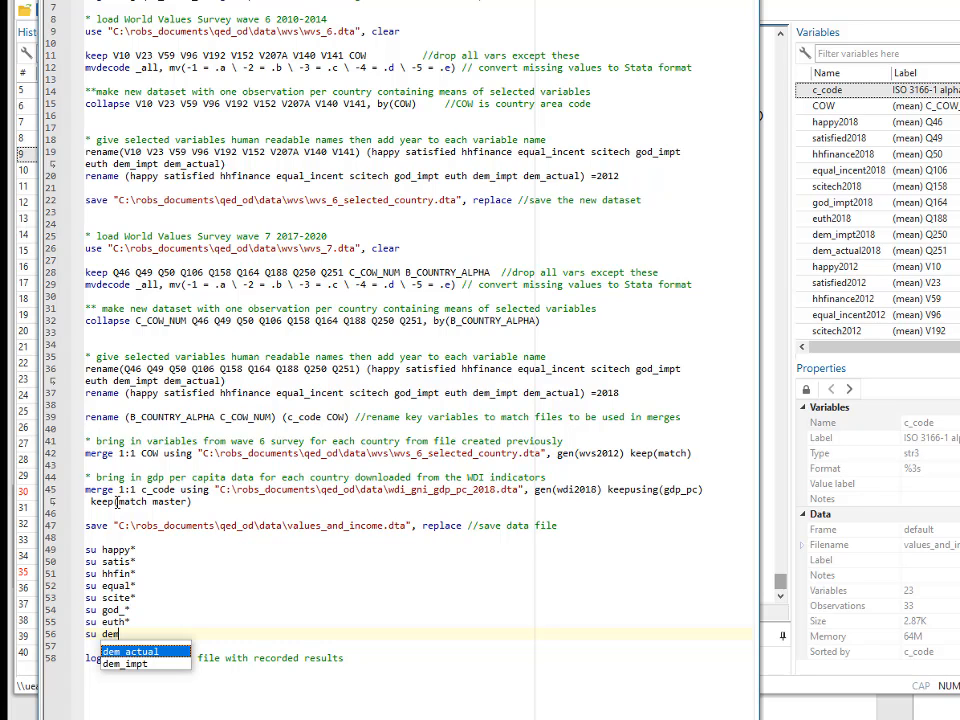
{"action": "type", "text": "_im"}
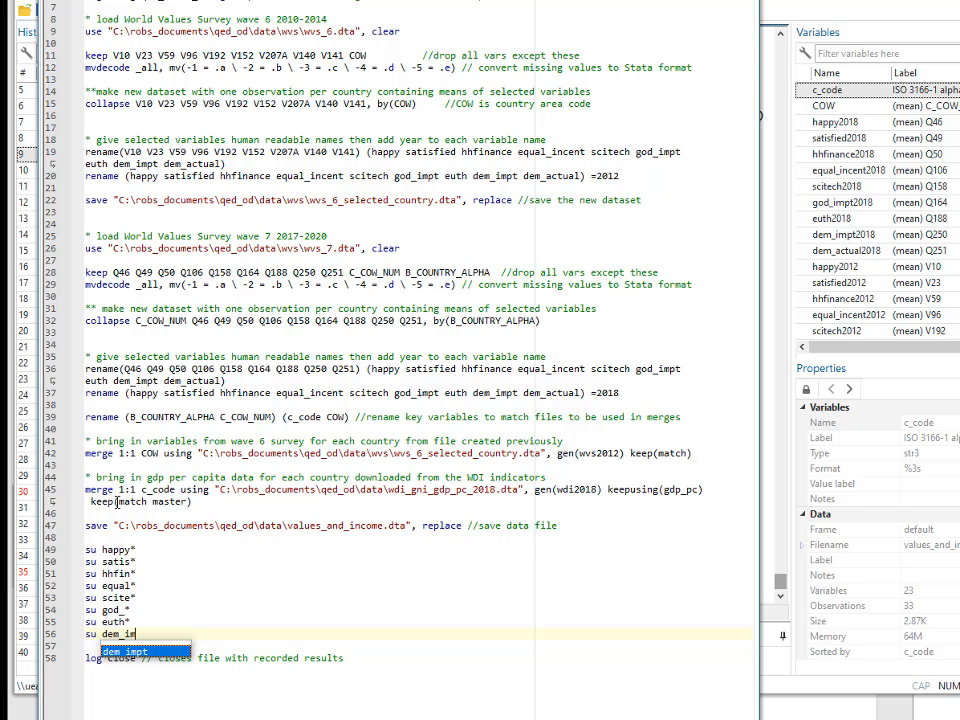
{"action": "type", "text": "p*"}
{"action": "key", "text": "Return"}
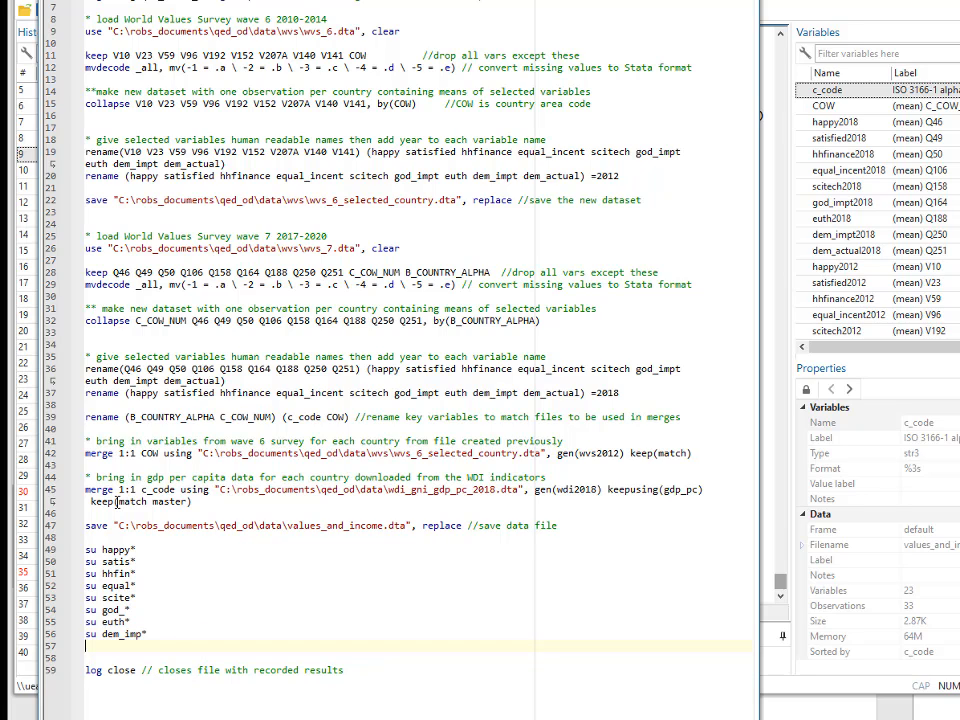
{"action": "type", "text": "su dem"}
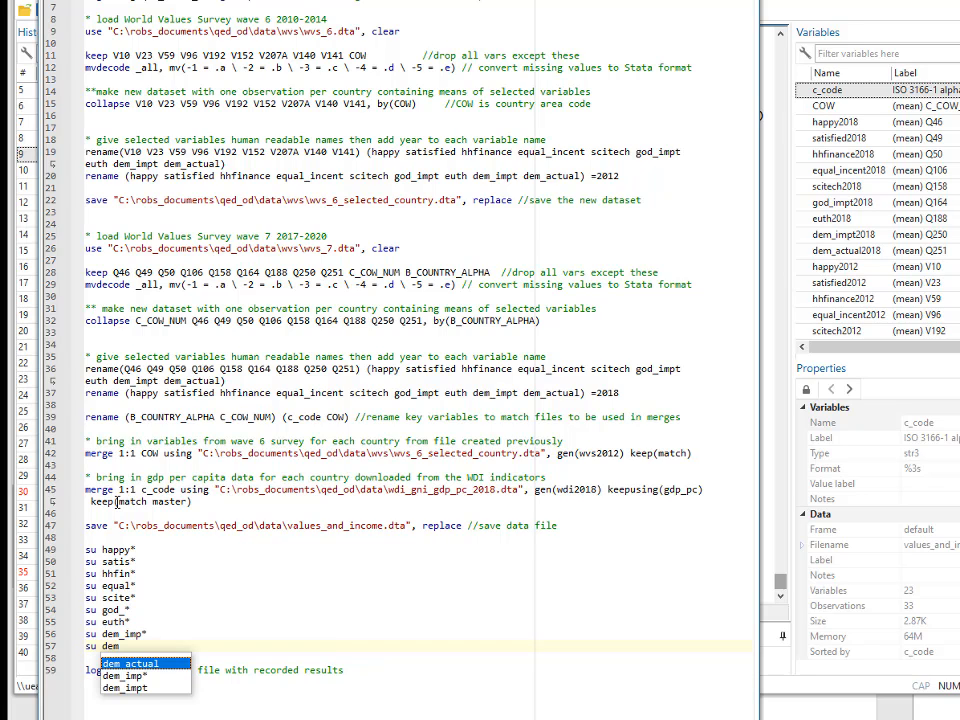
{"action": "type", "text": "_act"}
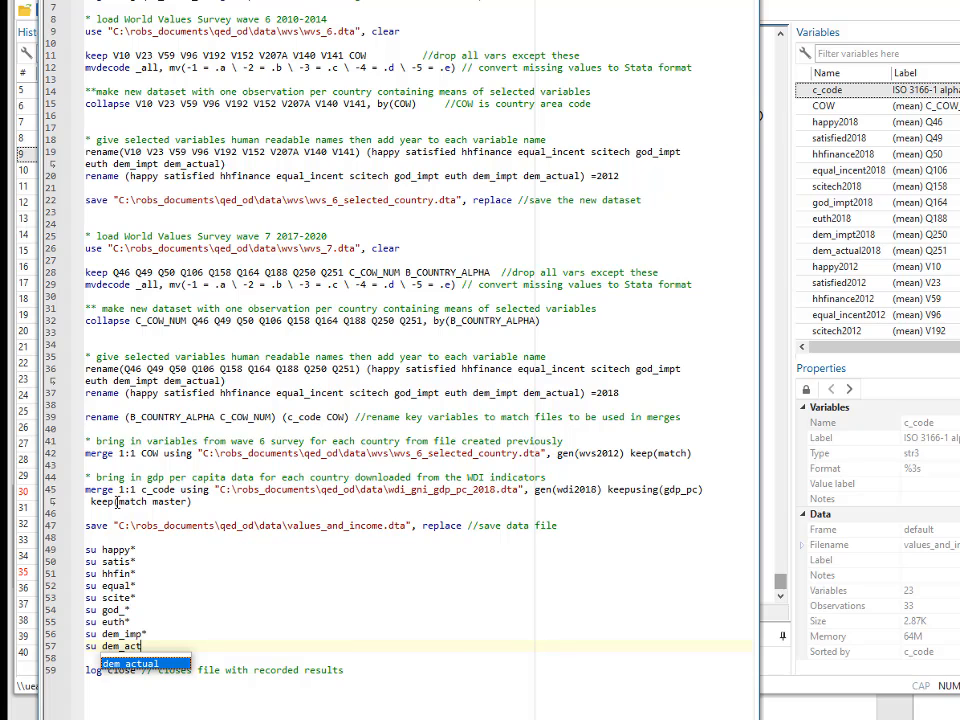
{"action": "type", "text": "*"}
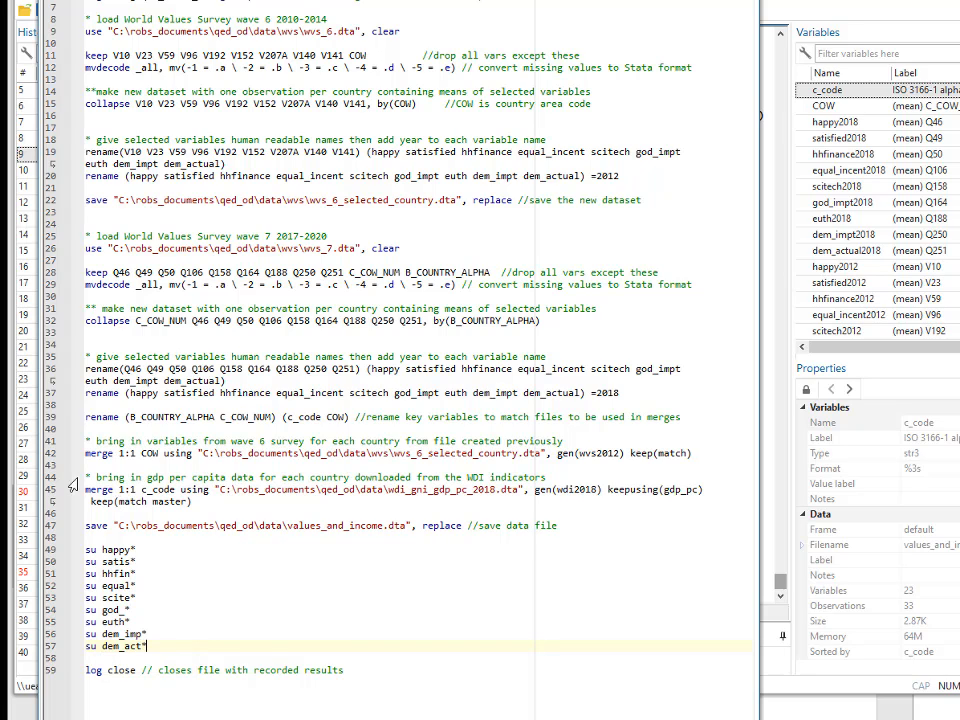
{"action": "left_click_drag", "start_coordinate": [86, 549], "coordinate": [148, 647]}
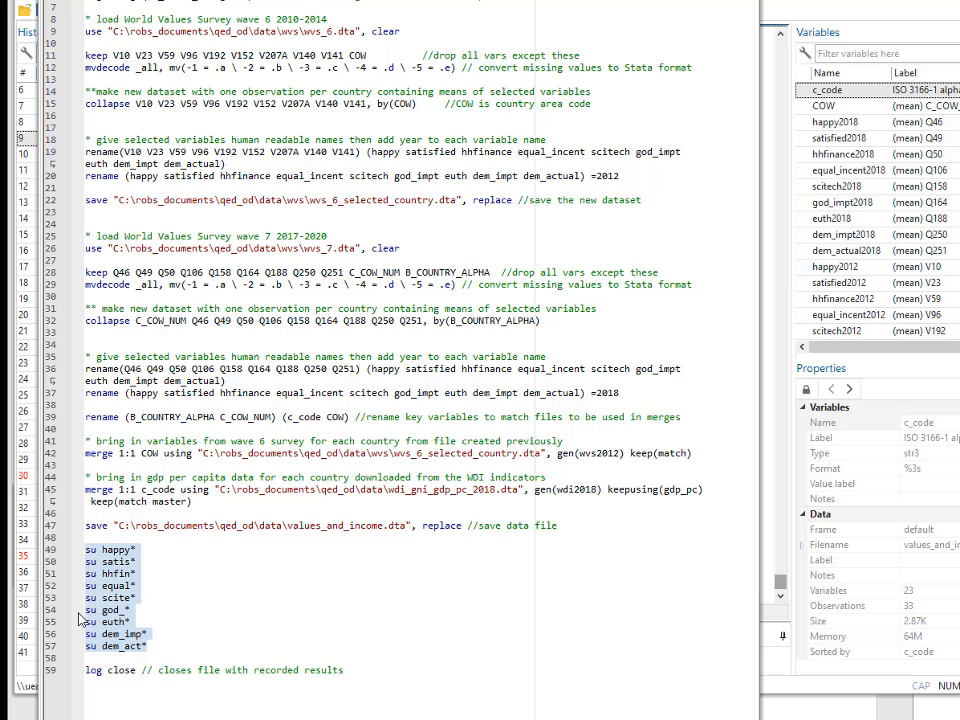
{"action": "key", "text": "ctrl+d"}
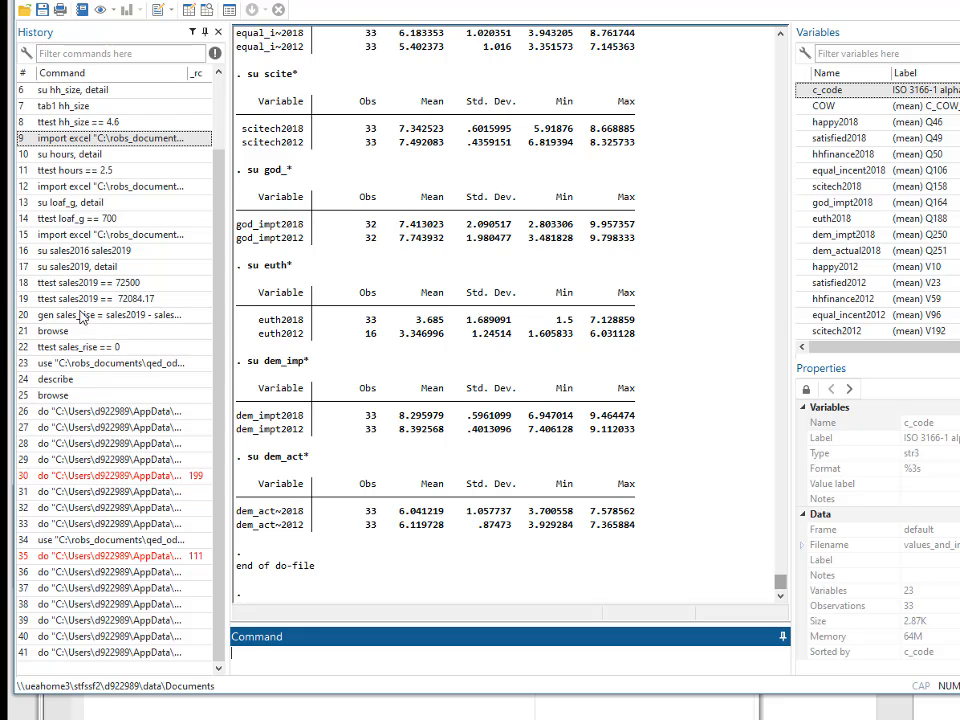
Examine the summary output, comparing the 2012 and 2018 means of all nine survey variables.
{"action": "left_click_drag", "start_coordinate": [780, 580], "coordinate": [780, 568]}
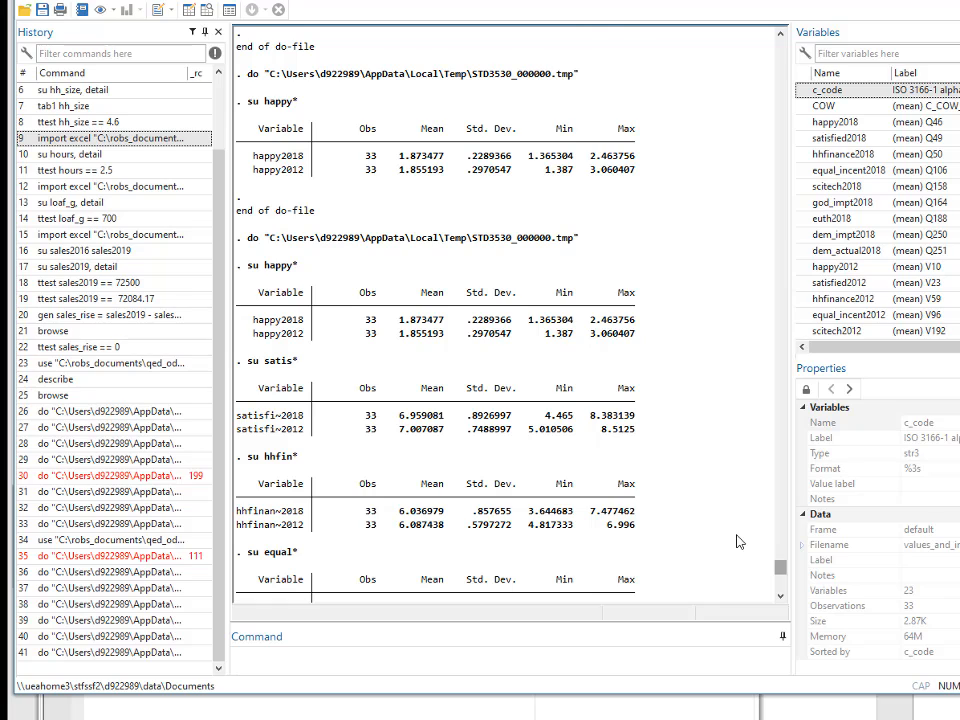
{"action": "scroll", "coordinate": [431, 521], "scroll_direction": "up", "scroll_amount": 1}
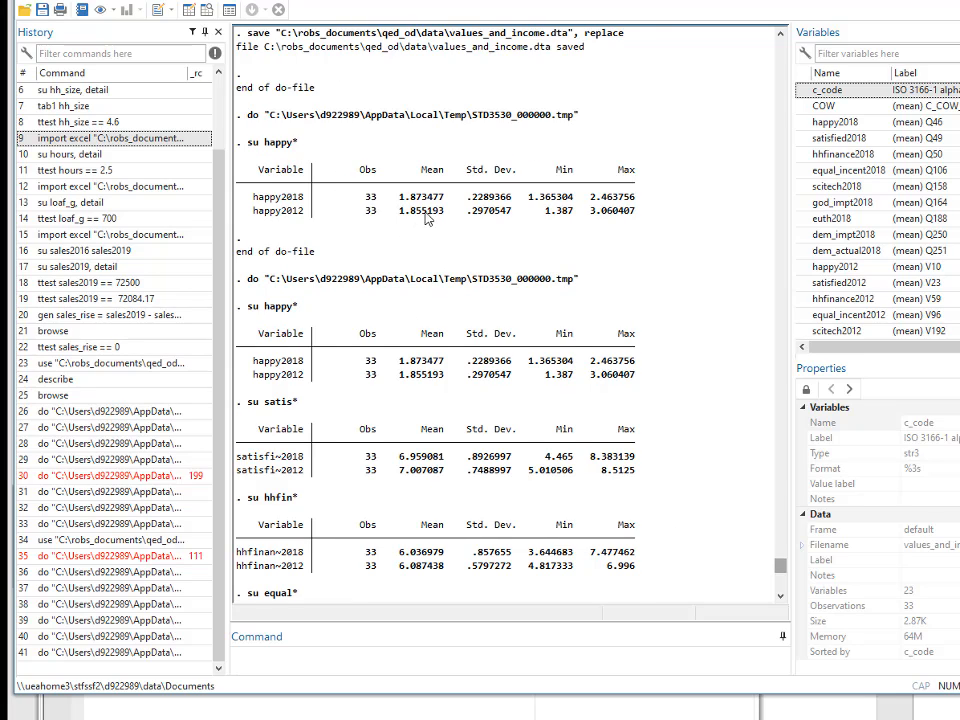
{"action": "scroll", "coordinate": [418, 300], "scroll_direction": "down", "scroll_amount": 2}
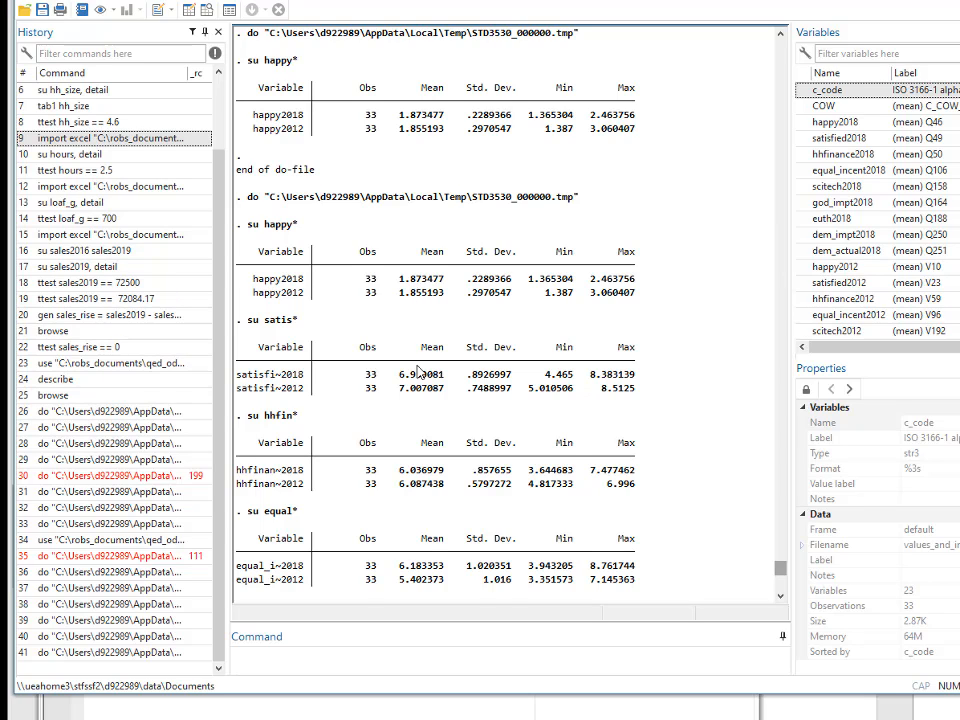
{"action": "scroll", "coordinate": [417, 371], "scroll_direction": "down", "scroll_amount": 1}
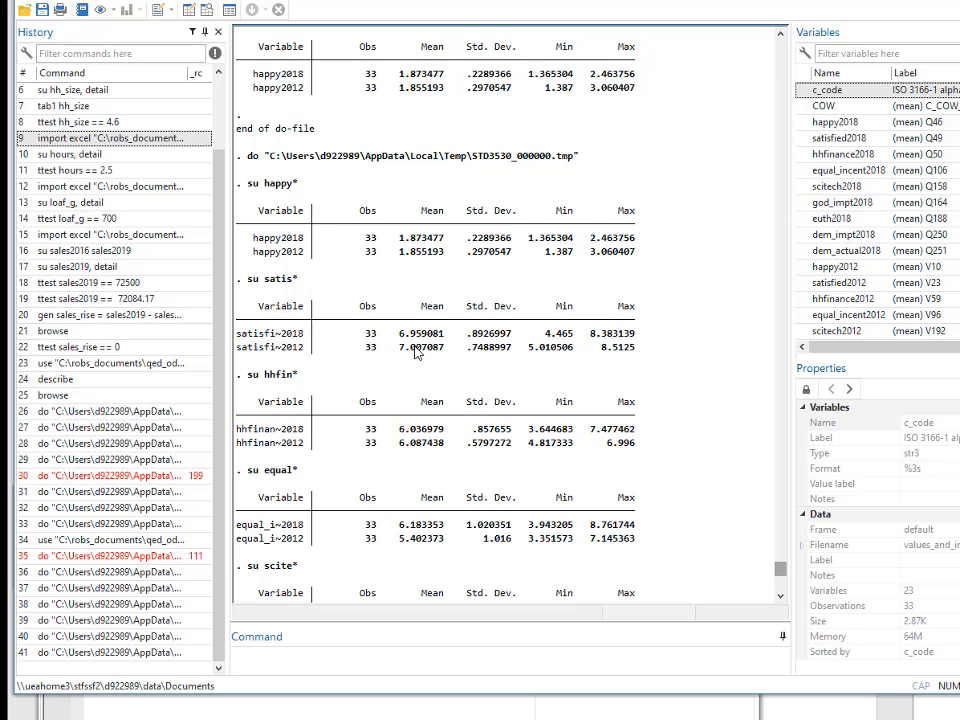
{"action": "scroll", "coordinate": [422, 362], "scroll_direction": "down", "scroll_amount": 1}
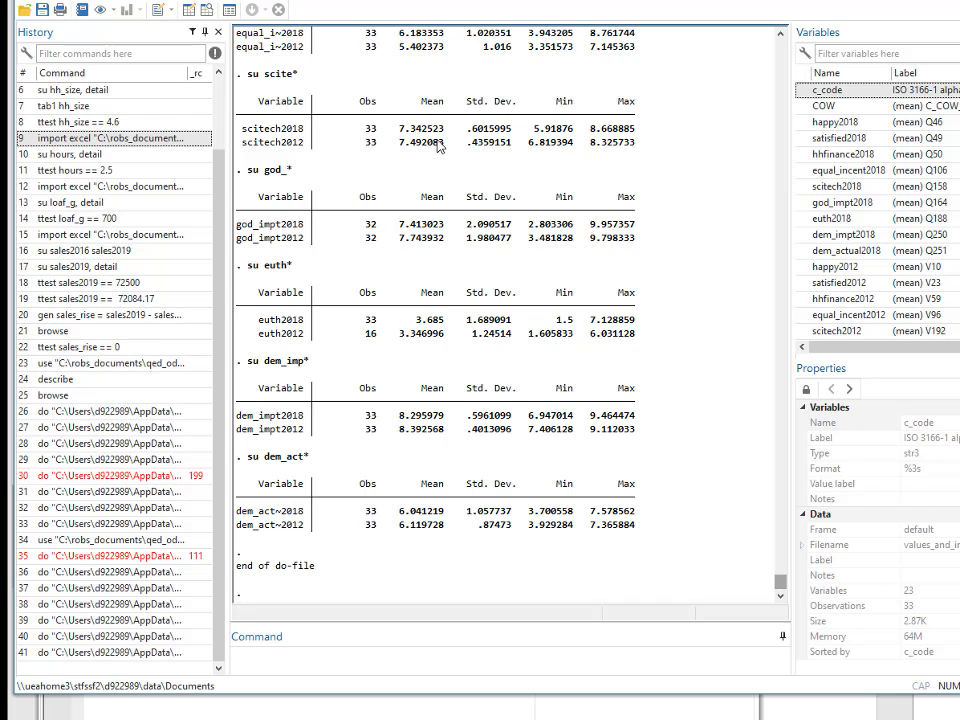
{"action": "scroll", "coordinate": [437, 150], "scroll_direction": "up", "scroll_amount": 1}
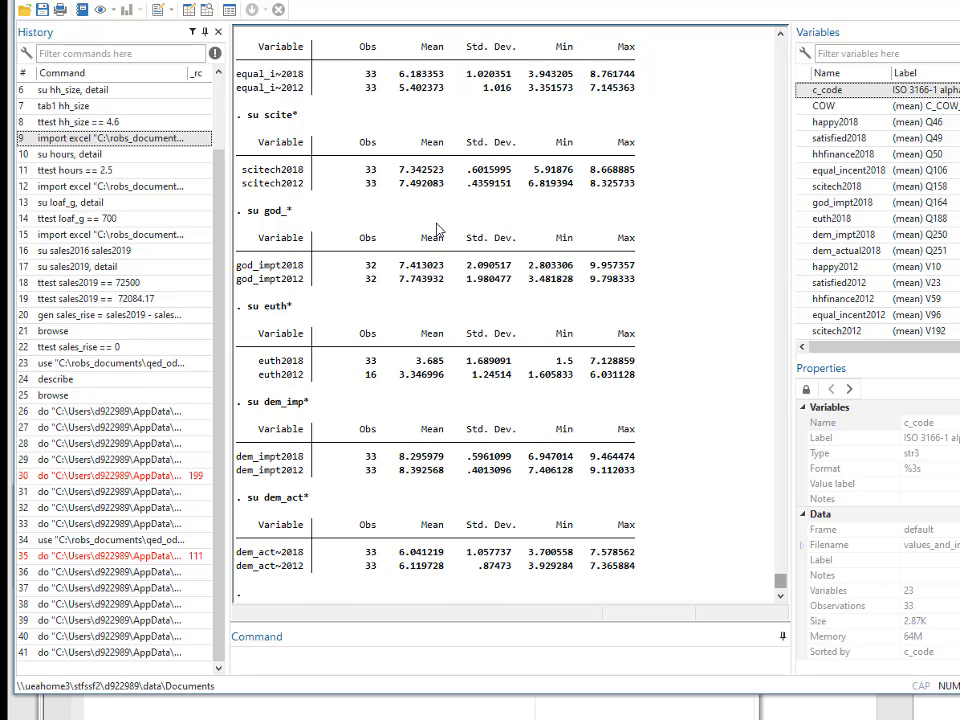
{"action": "scroll", "coordinate": [437, 229], "scroll_direction": "up", "scroll_amount": 2}
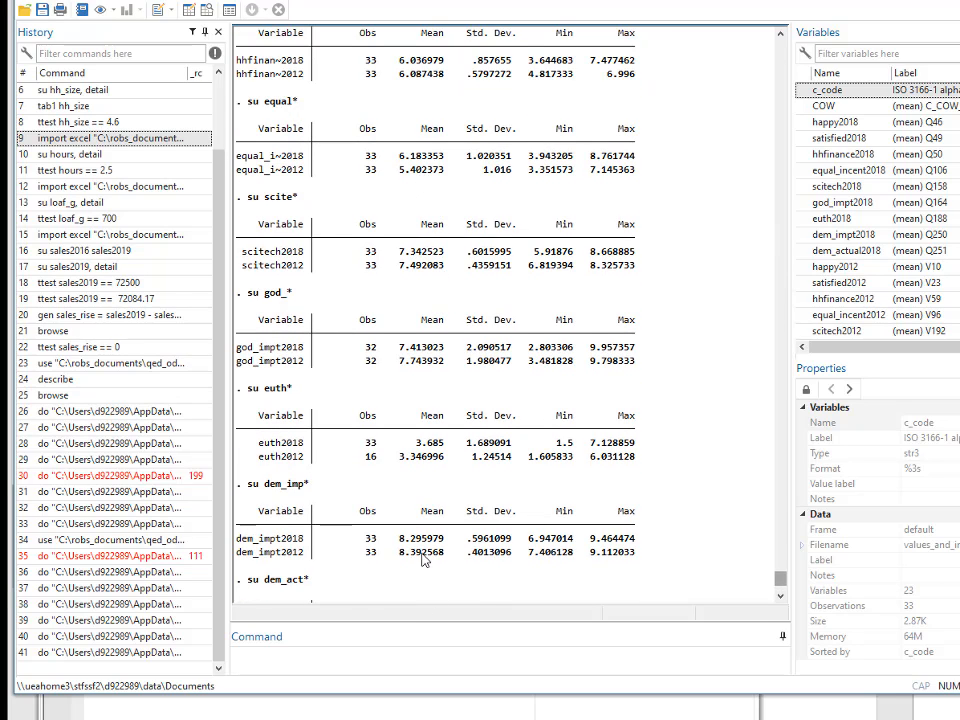
{"action": "scroll", "coordinate": [424, 440], "scroll_direction": "down", "scroll_amount": 2}
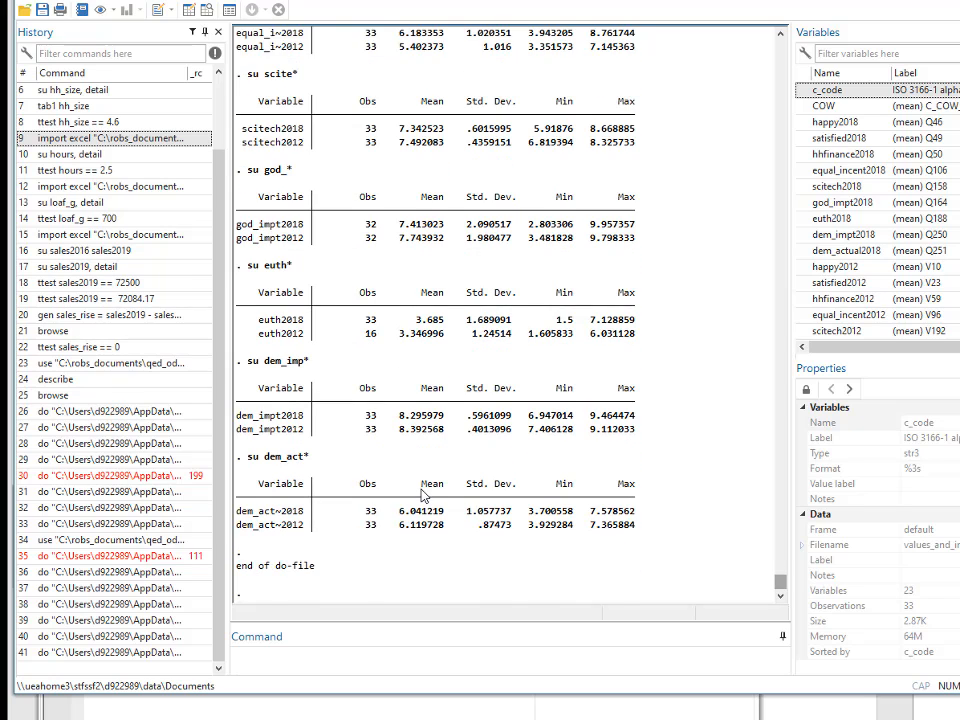
{"action": "scroll", "coordinate": [424, 494], "scroll_direction": "up", "scroll_amount": 5}
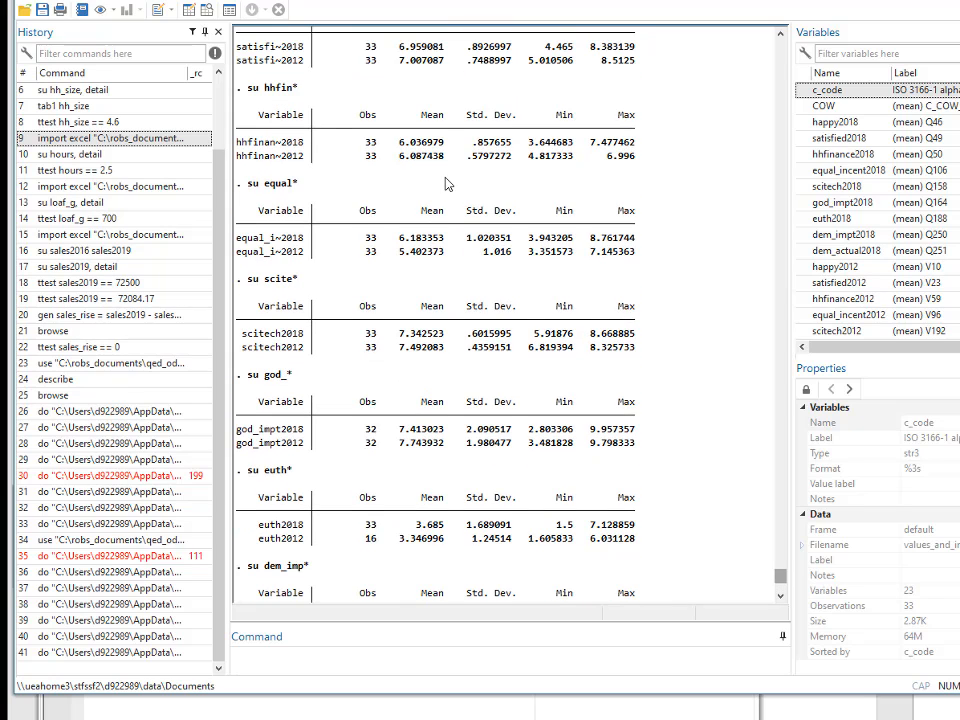
{"action": "scroll", "coordinate": [446, 183], "scroll_direction": "up", "scroll_amount": 2}
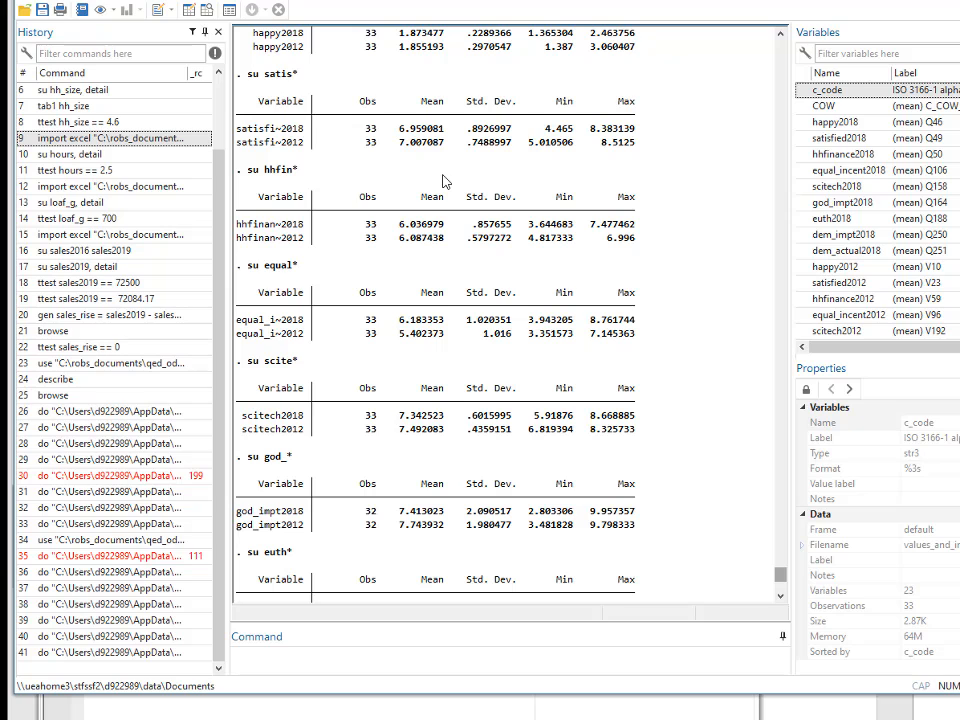
{"action": "scroll", "coordinate": [446, 183], "scroll_direction": "down", "scroll_amount": 7}
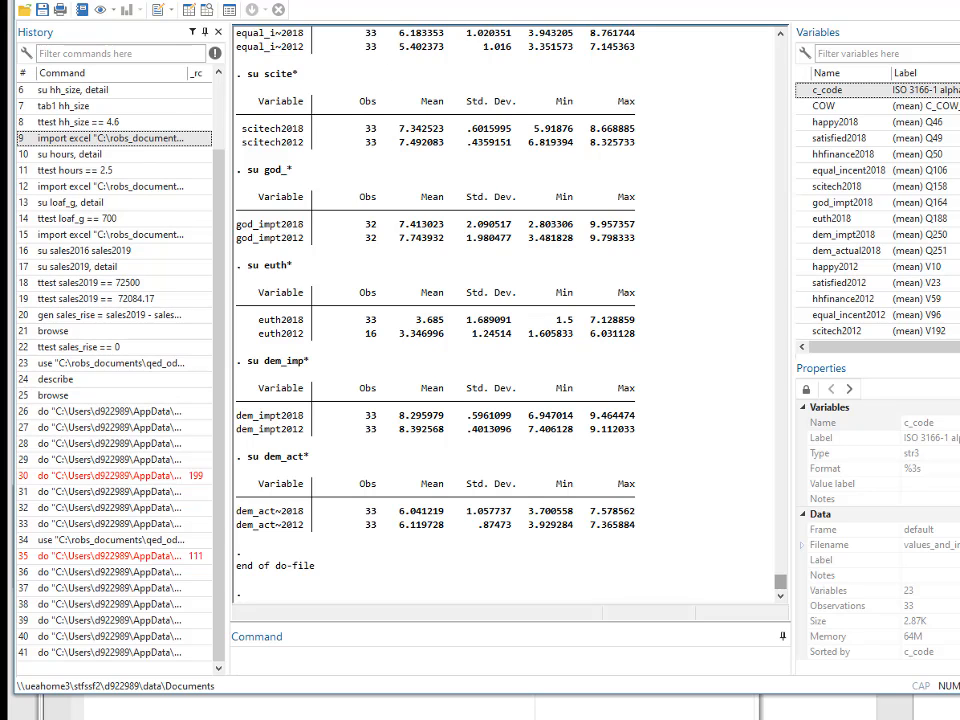
Switch to the worksheet in Word and delete the duplicated phrase "among all adults" from the H0 and H1 statements.
{"action": "key", "text": "alt+Tab"}
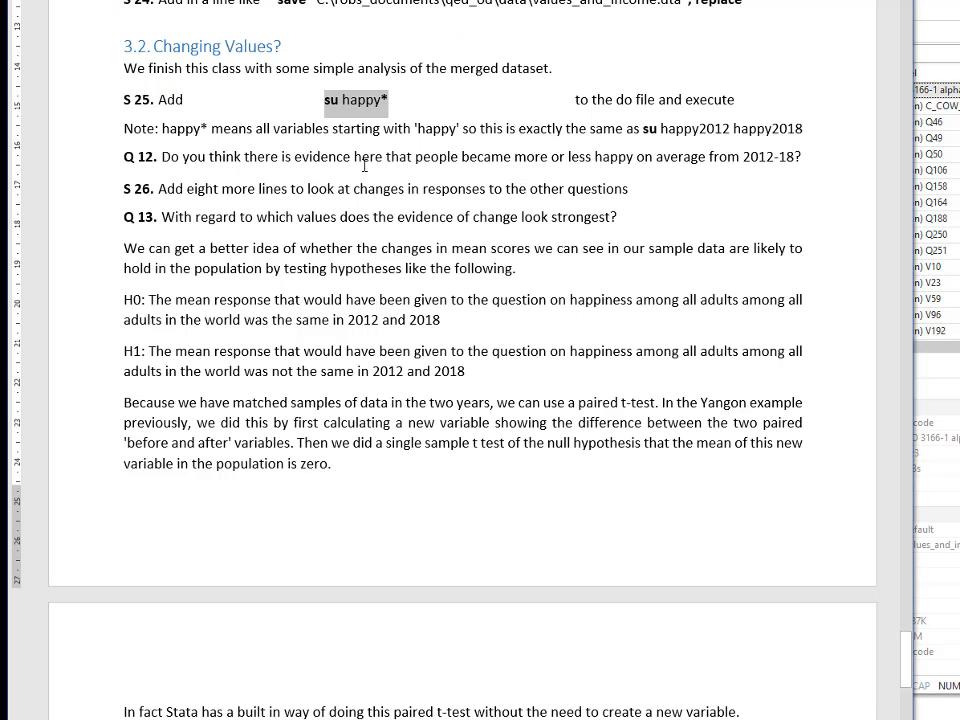
{"action": "scroll", "coordinate": [233, 343], "scroll_direction": "down", "scroll_amount": 1}
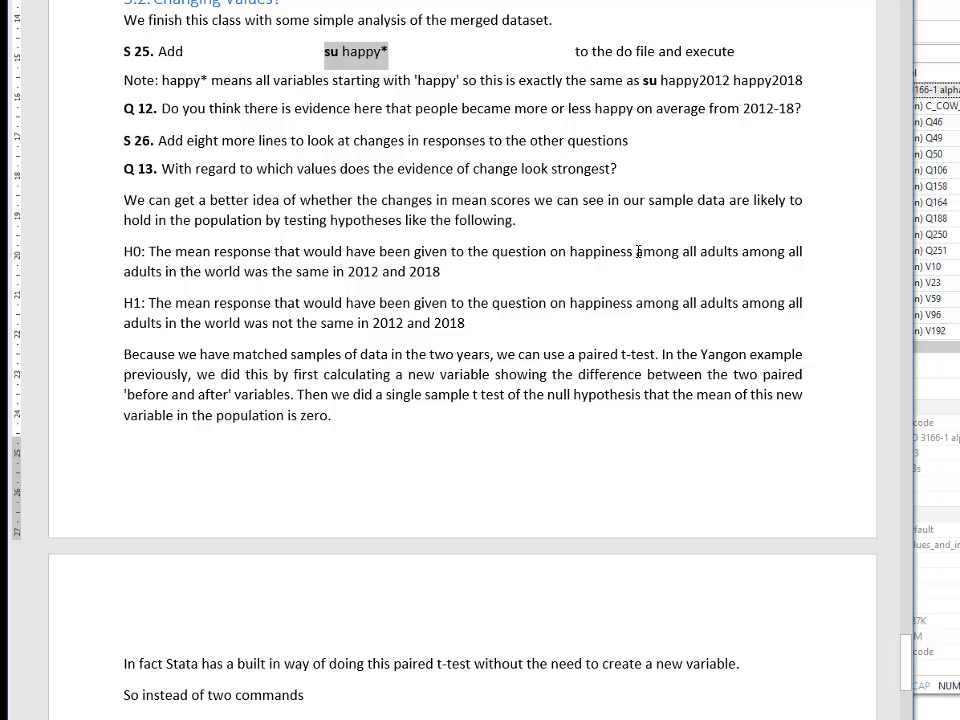
{"action": "left_click_drag", "start_coordinate": [637, 252], "coordinate": [711, 262]}
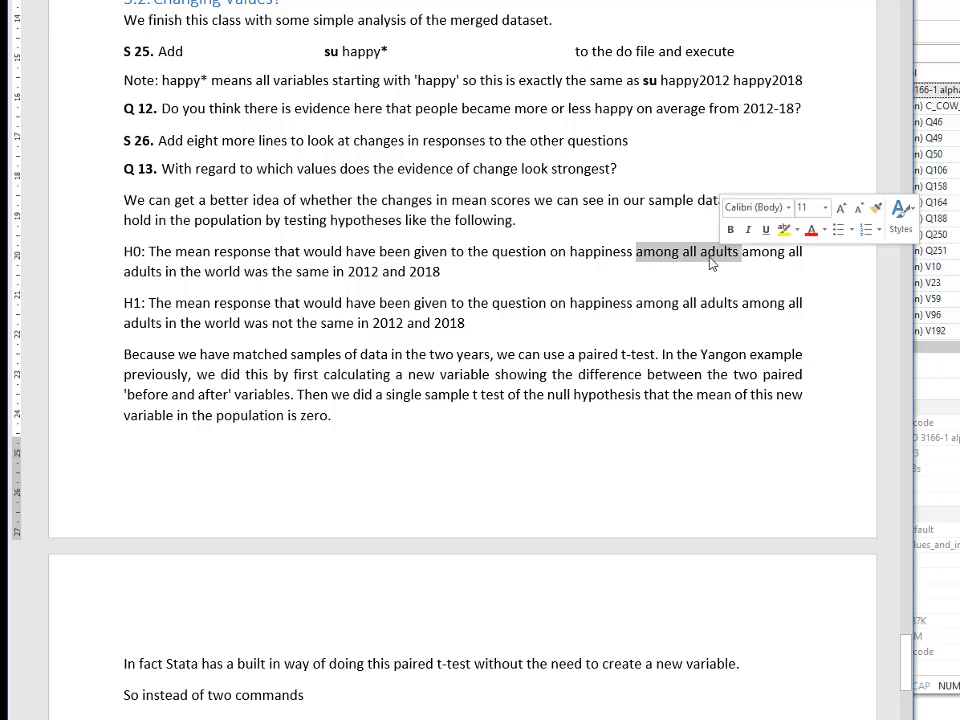
{"action": "key", "text": "Delete"}
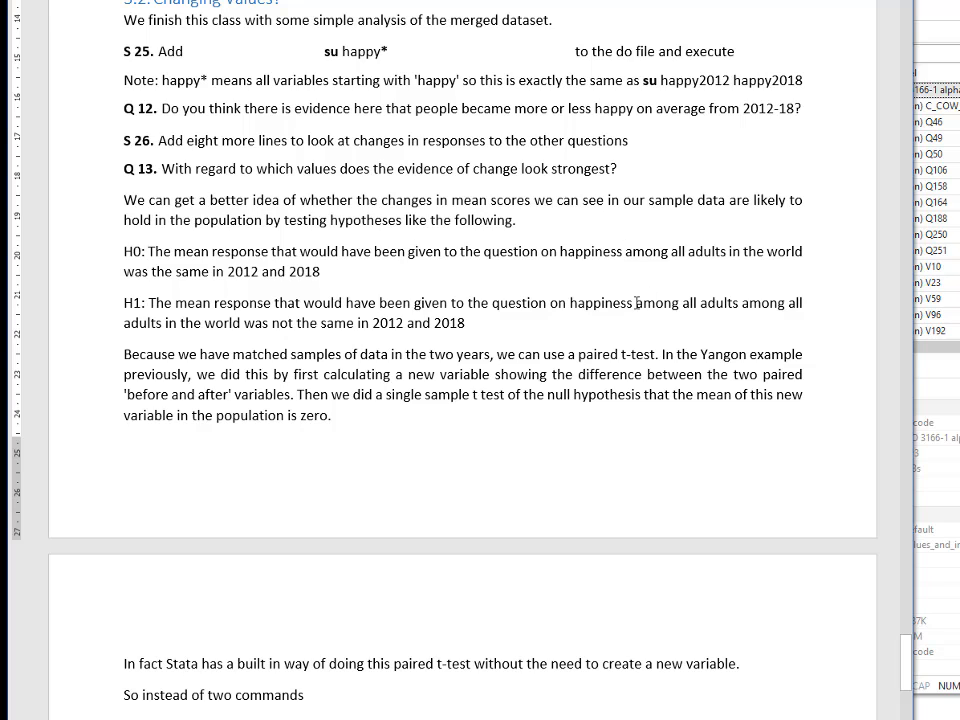
{"action": "left_click", "coordinate": [636, 305]}
{"action": "left_click", "coordinate": [739, 305], "text": "shift"}
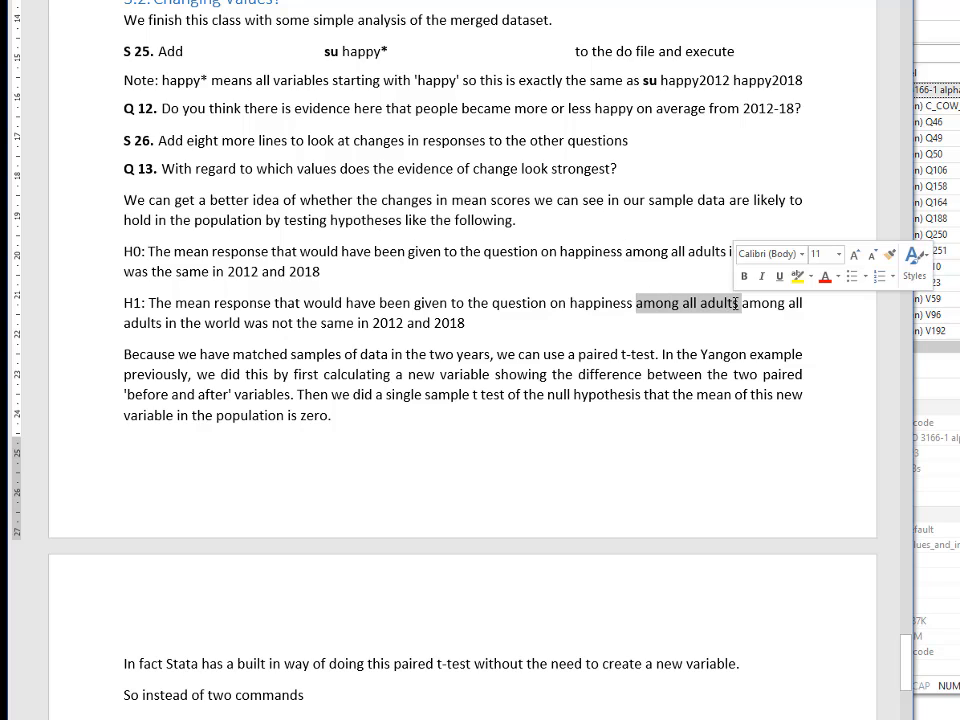
{"action": "key", "text": "Delete"}
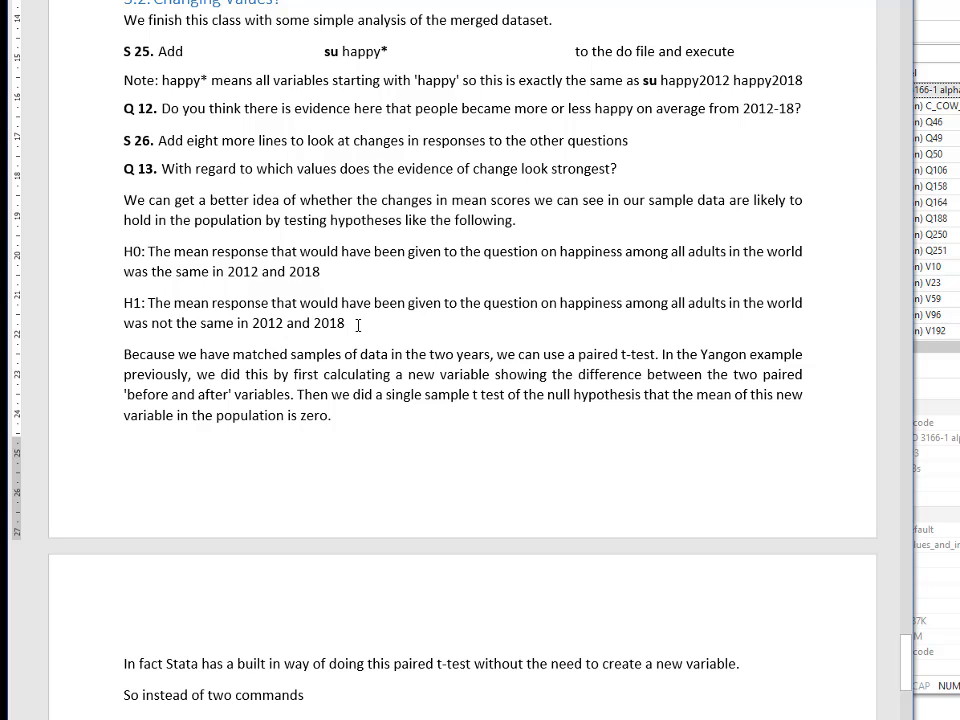
Read the worksheet's paired t-test explanation and the remaining instructions S 27 to S 32.
{"action": "scroll", "coordinate": [360, 315], "scroll_direction": "down", "scroll_amount": 1}
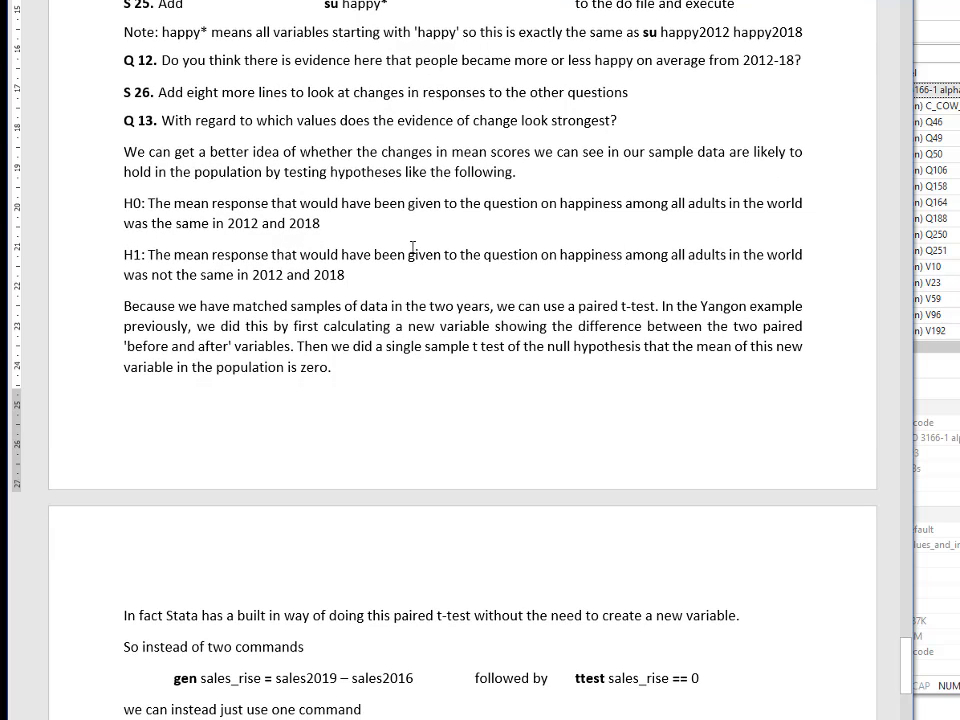
{"action": "scroll", "coordinate": [412, 247], "scroll_direction": "down", "scroll_amount": 1}
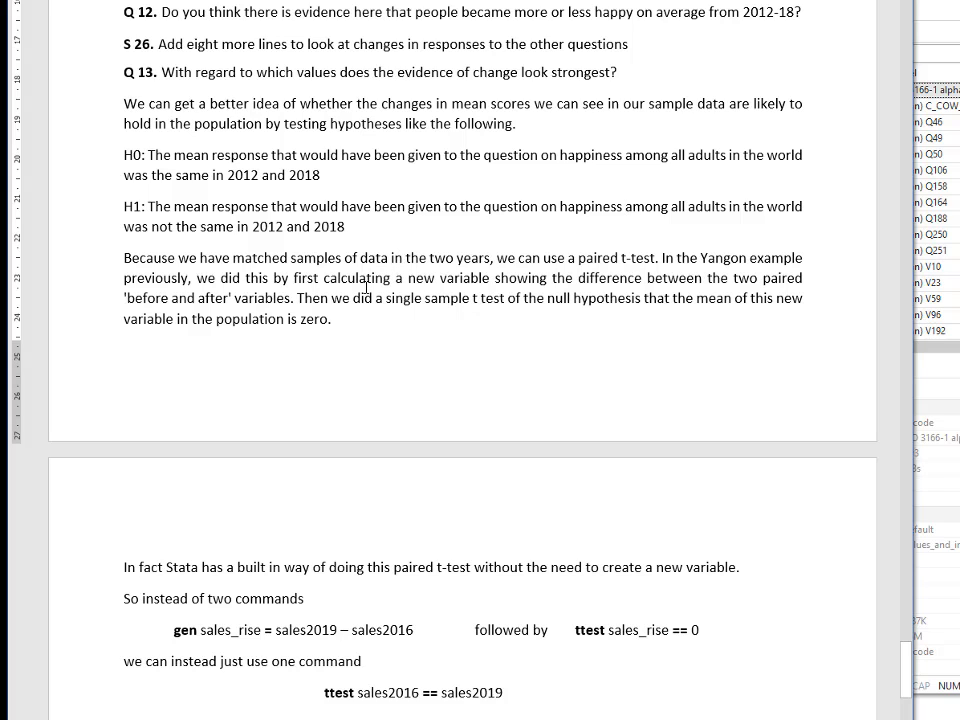
{"action": "scroll", "coordinate": [366, 287], "scroll_direction": "down", "scroll_amount": 1}
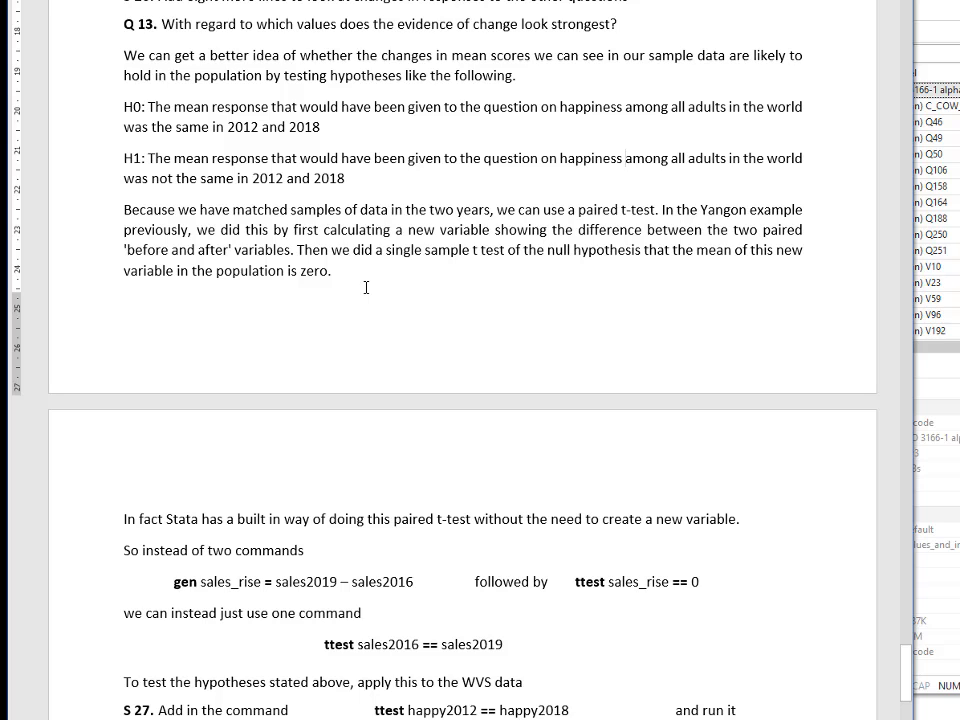
{"action": "scroll", "coordinate": [409, 374], "scroll_direction": "down", "scroll_amount": 1}
{"action": "scroll", "coordinate": [409, 374], "scroll_direction": "down", "scroll_amount": 4}
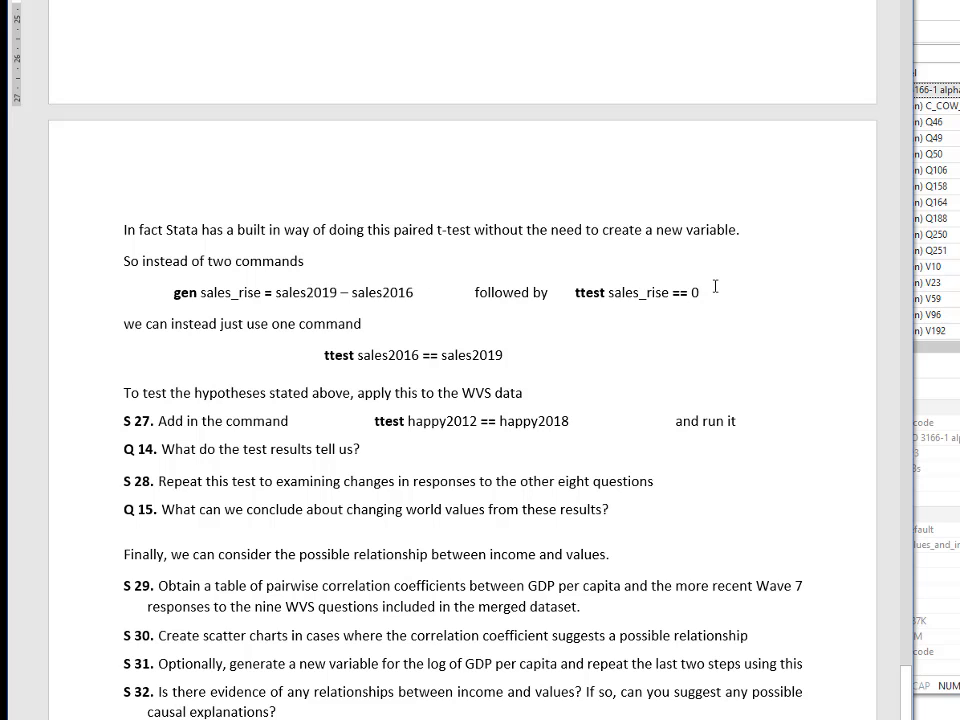
{"action": "scroll", "coordinate": [506, 352], "scroll_direction": "down", "scroll_amount": 3}
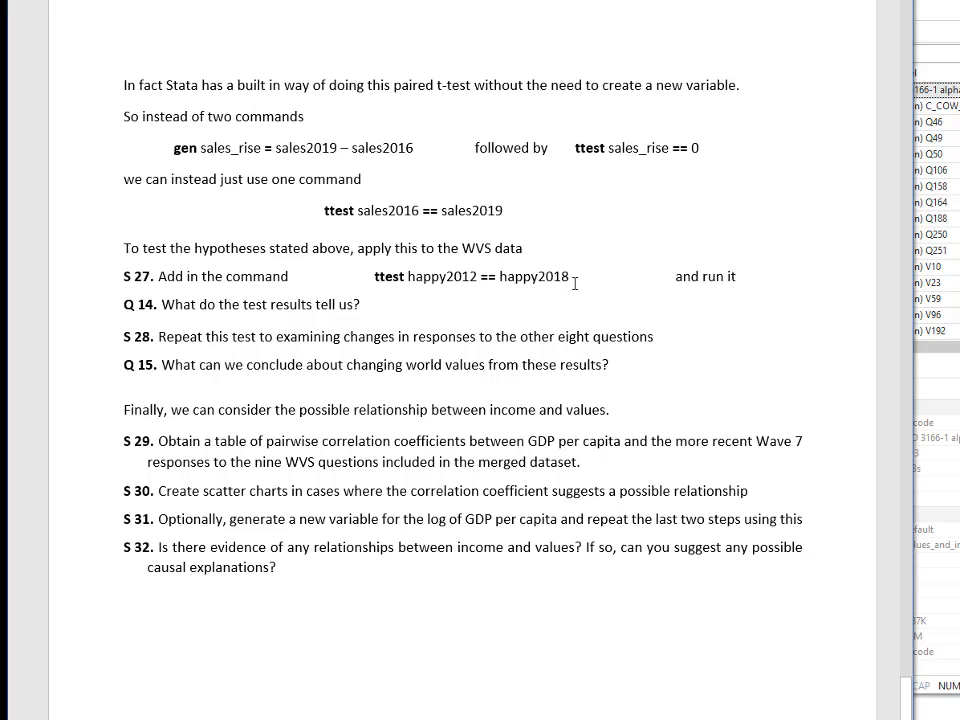
Copy the command "ttest happy2012 == happy2018" from worksheet step S 27 and switch to the Stata do-file.
{"action": "left_click_drag", "start_coordinate": [572, 277], "coordinate": [377, 268]}
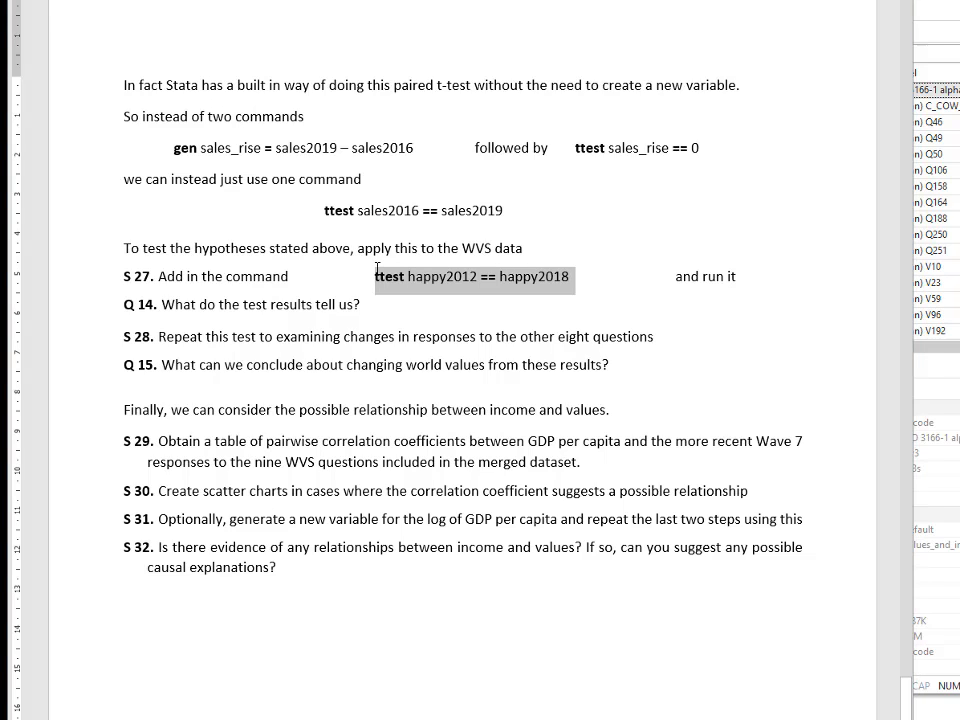
{"action": "left_click", "coordinate": [377, 268]}
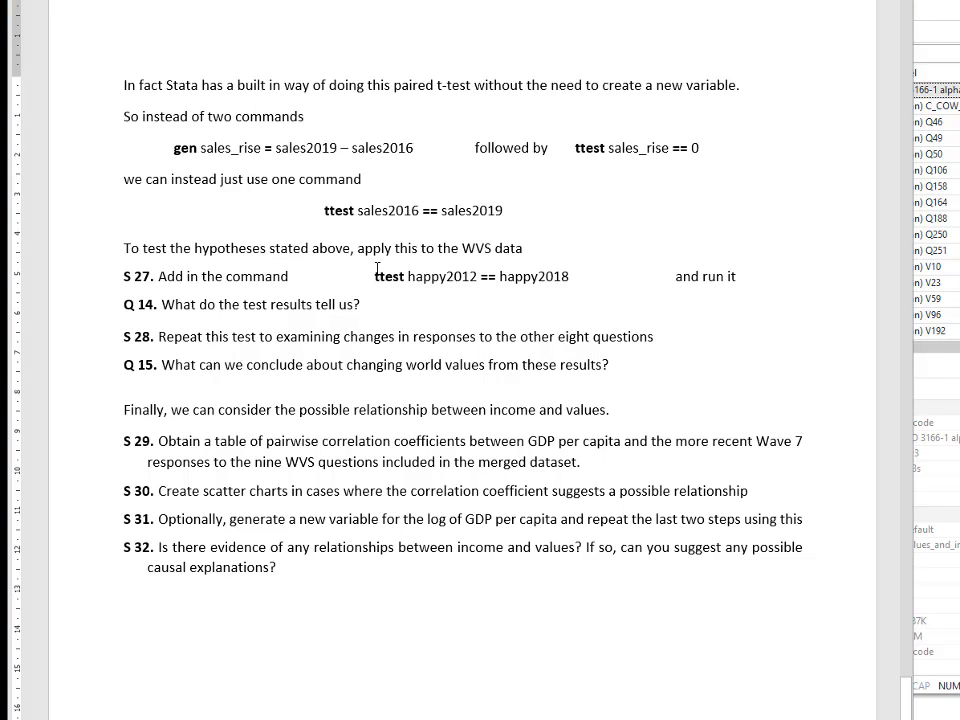
{"action": "key", "text": "alt+Tab"}
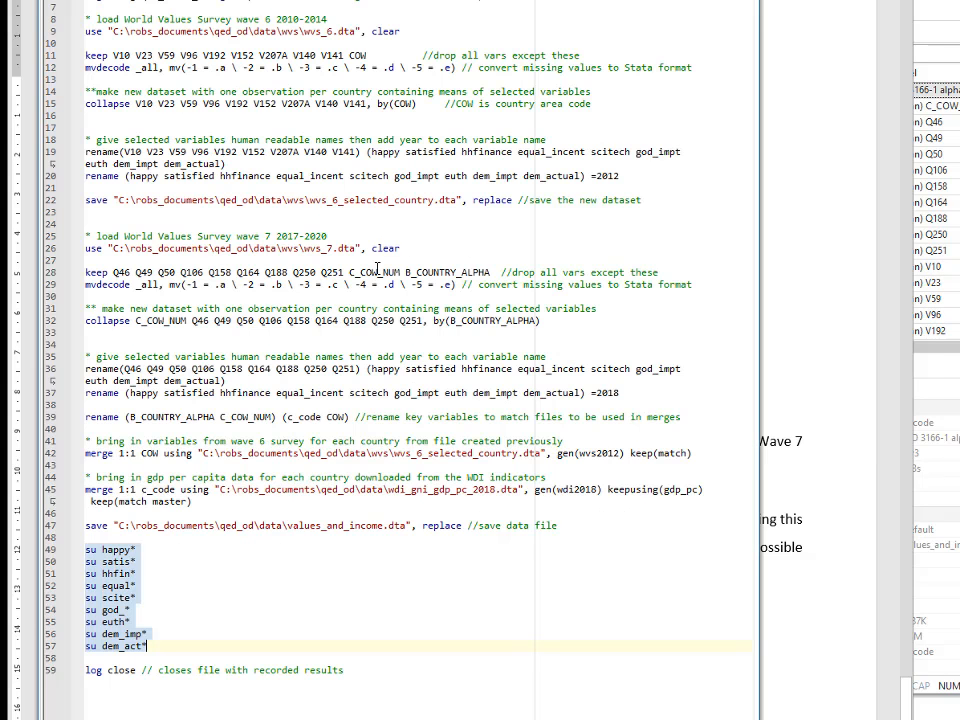
Add the line "ttest happy2012 == happy2018" below su dem_act*, set off by blank lines, and execute it.
{"action": "left_click", "coordinate": [182, 647]}
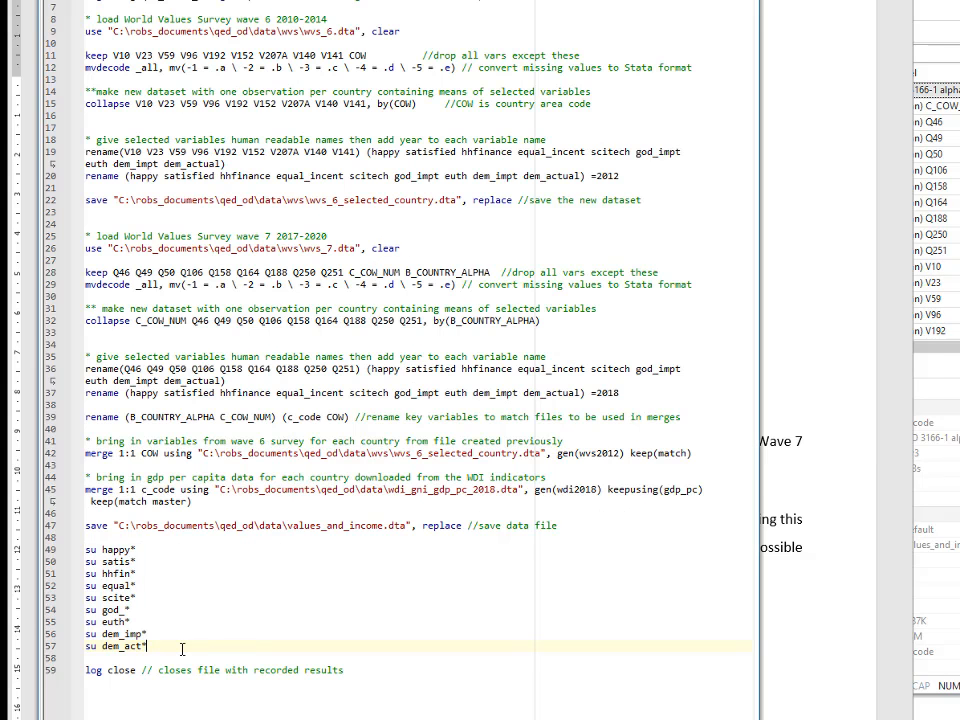
{"action": "key", "text": "Return"}
{"action": "key", "text": "Return"}
{"action": "key", "text": "Return"}
{"action": "key", "text": "Return"}
{"action": "key", "text": "Return"}
{"action": "key", "text": "Up"}
{"action": "key", "text": "Up"}
{"action": "key", "text": "Up"}
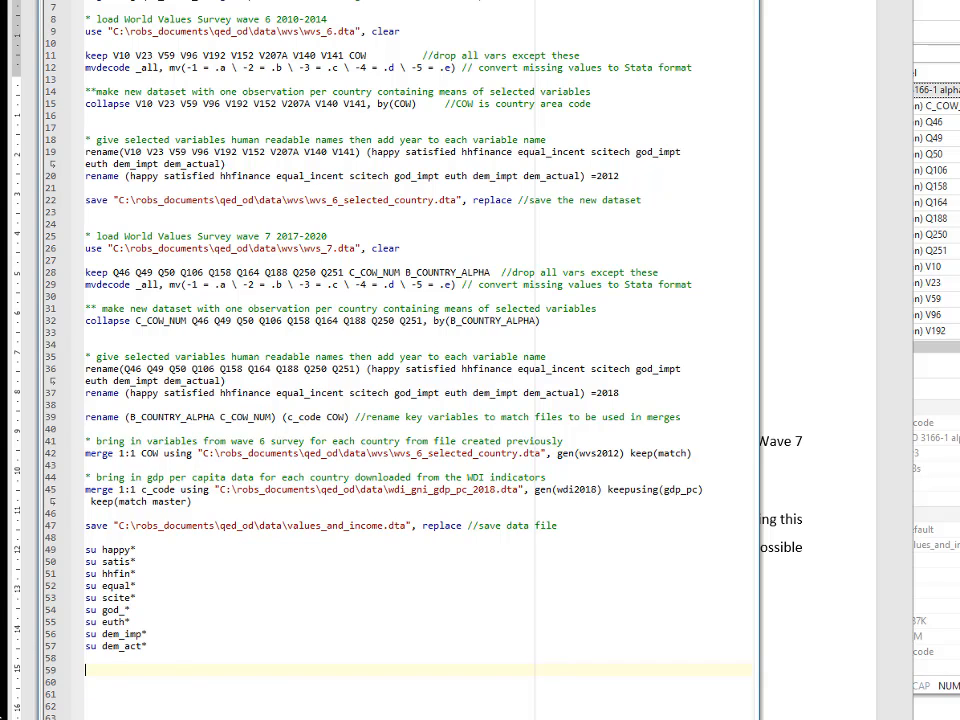
{"action": "type", "text": "ttest happy2012 == happy2018"}
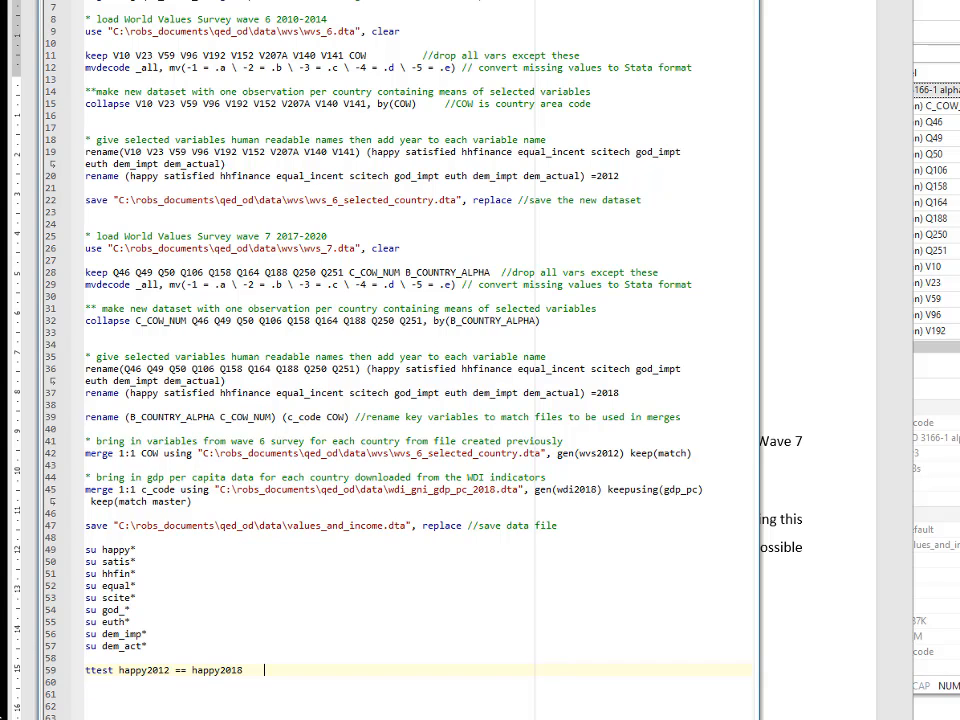
{"action": "triple_click", "coordinate": [157, 669]}
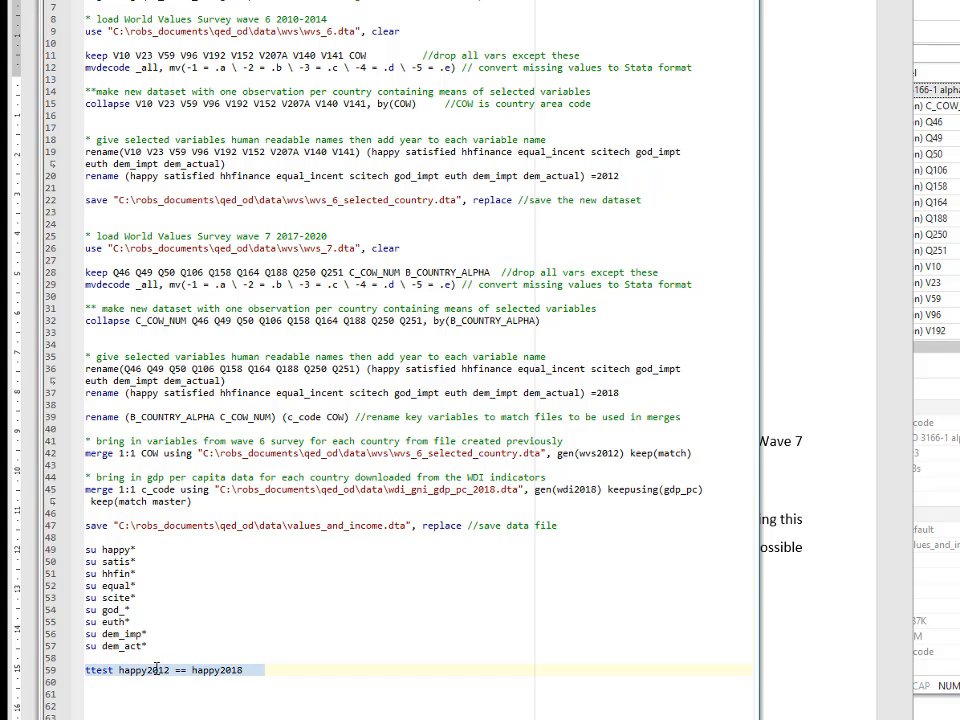
{"action": "key", "text": "ctrl+d"}
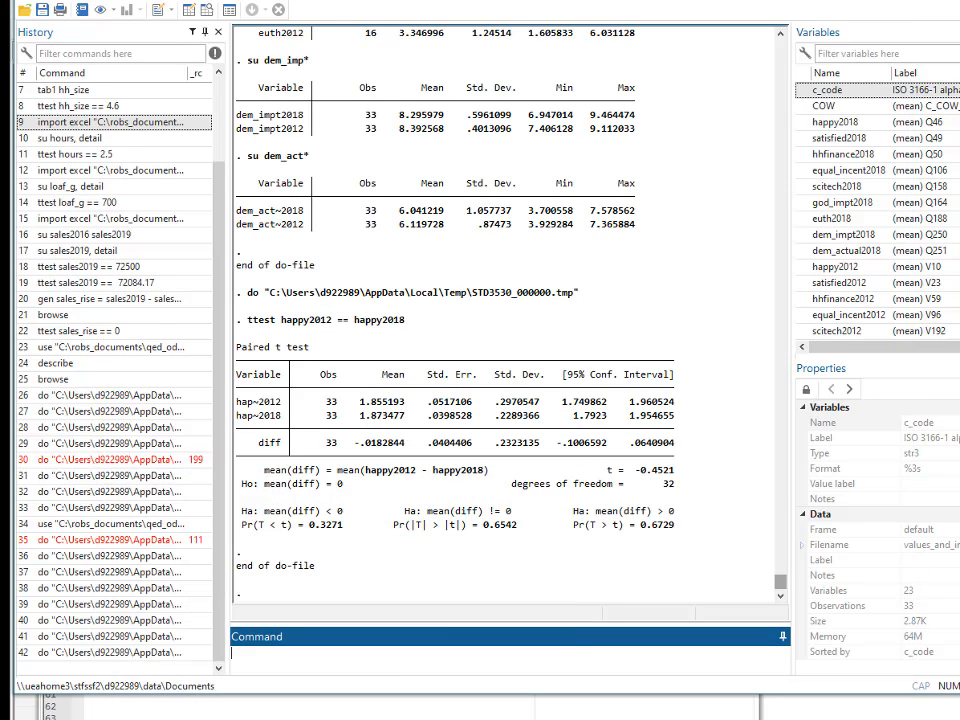
Consult worksheet step S 28 in Word, return to the Stata do-file and execute all nine ttest lines, from happy to dem_actual.
{"action": "key", "text": "alt+Tab"}
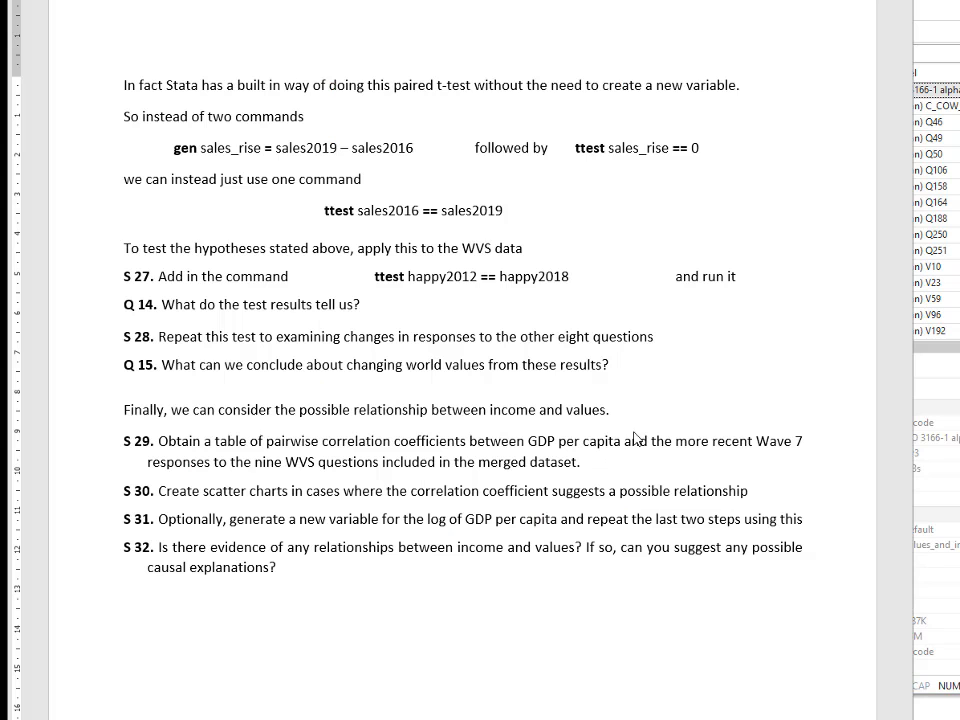
{"action": "scroll", "coordinate": [572, 307], "scroll_direction": "down", "scroll_amount": 2}
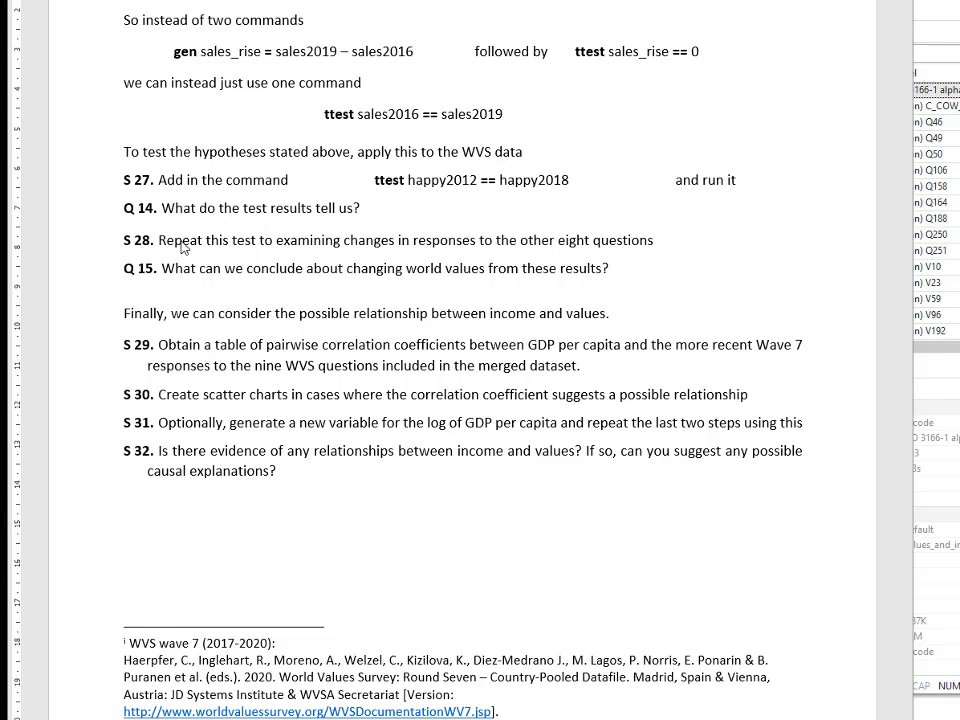
{"action": "scroll", "coordinate": [183, 248], "scroll_direction": "down", "scroll_amount": 1}
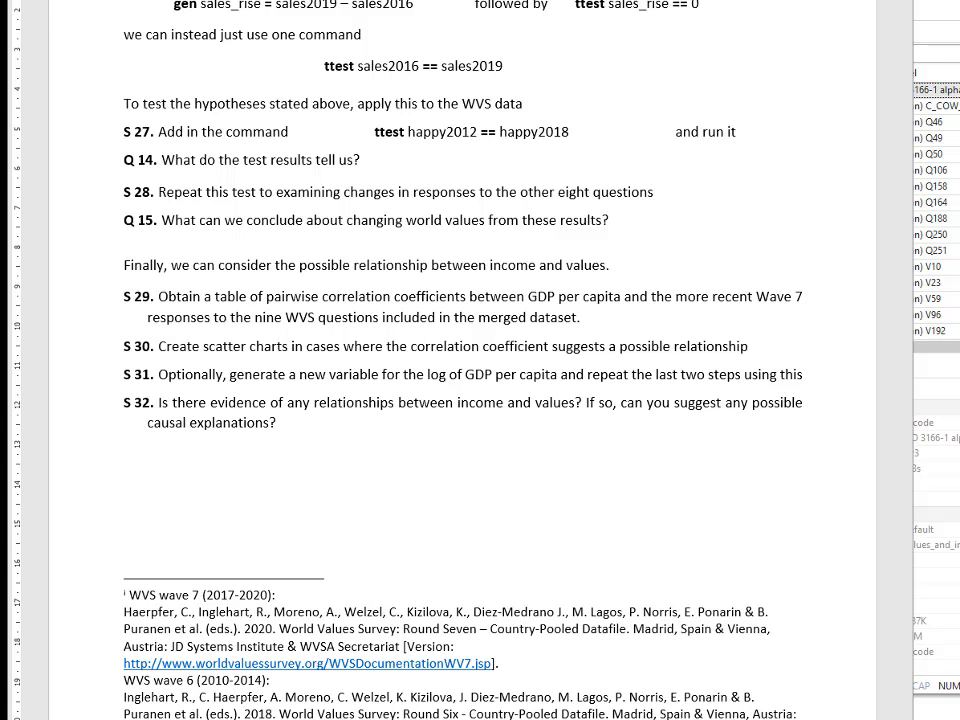
{"action": "key", "text": "alt+Tab"}
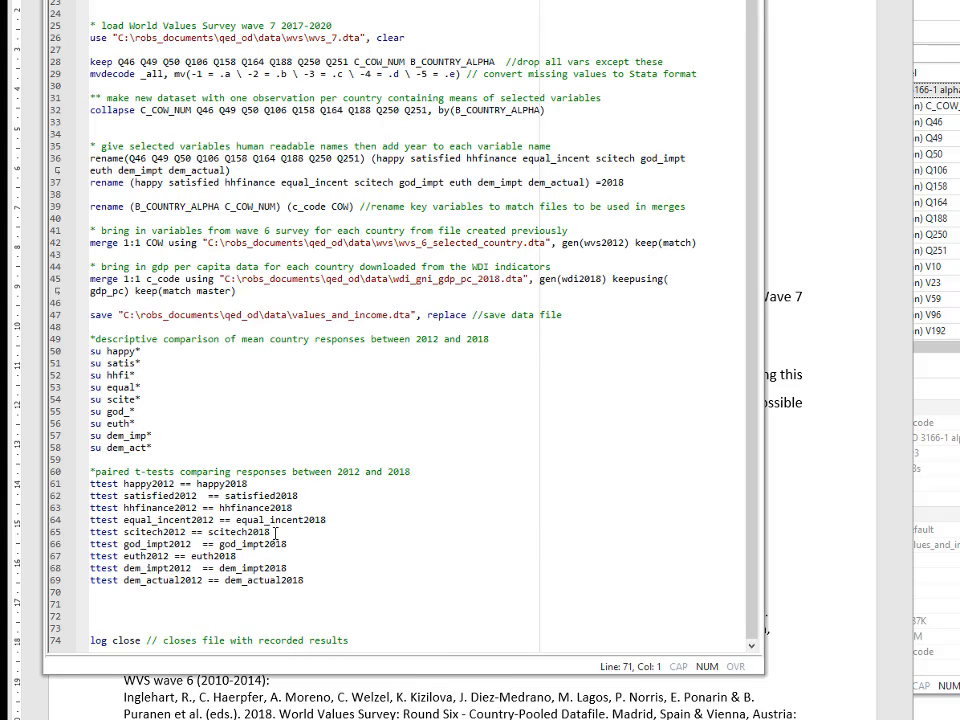
{"action": "left_click_drag", "start_coordinate": [314, 580], "coordinate": [129, 483]}
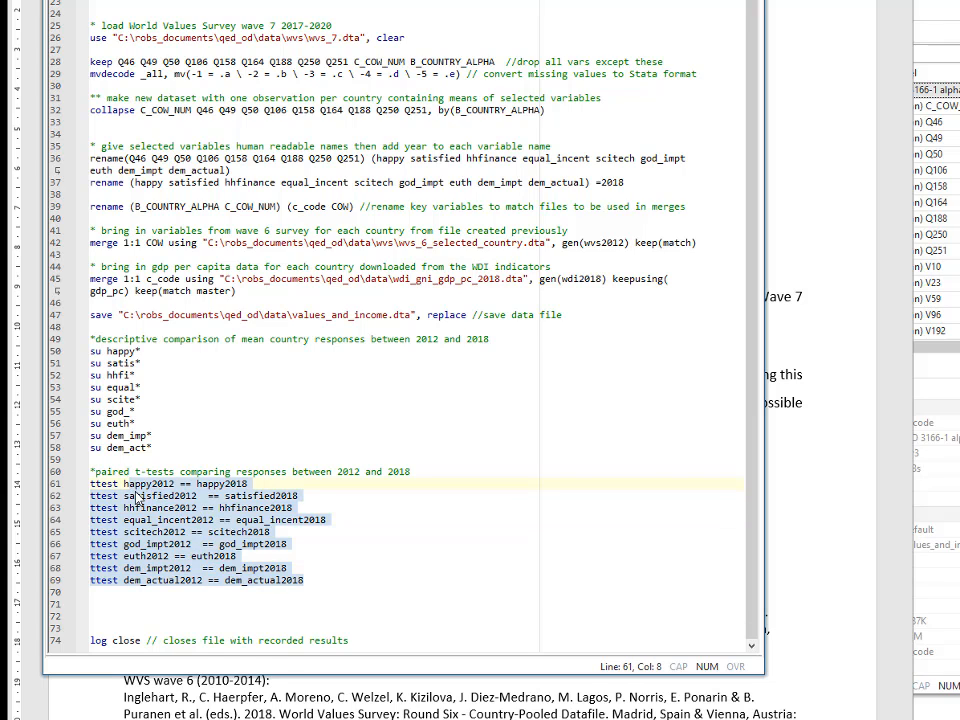
{"action": "key", "text": "ctrl+d"}
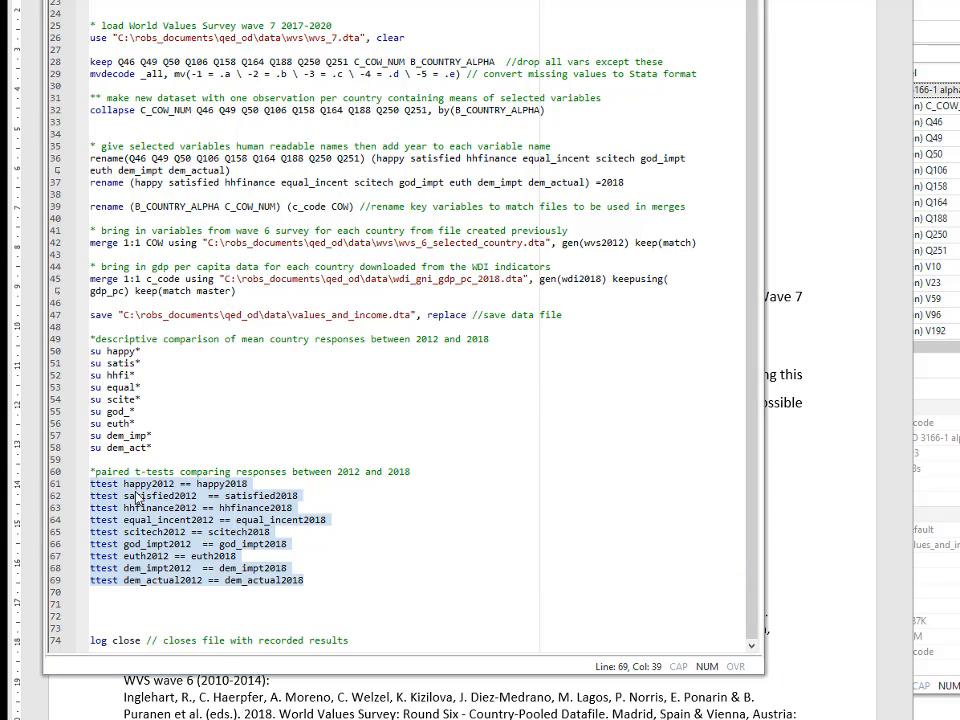
Examine the paired t-test results for happy, satisfied and hhfinance, checking the two-sided p-values for changes between 2012 and 2018.
{"action": "scroll", "coordinate": [560, 520], "scroll_direction": "up", "scroll_amount": 6}
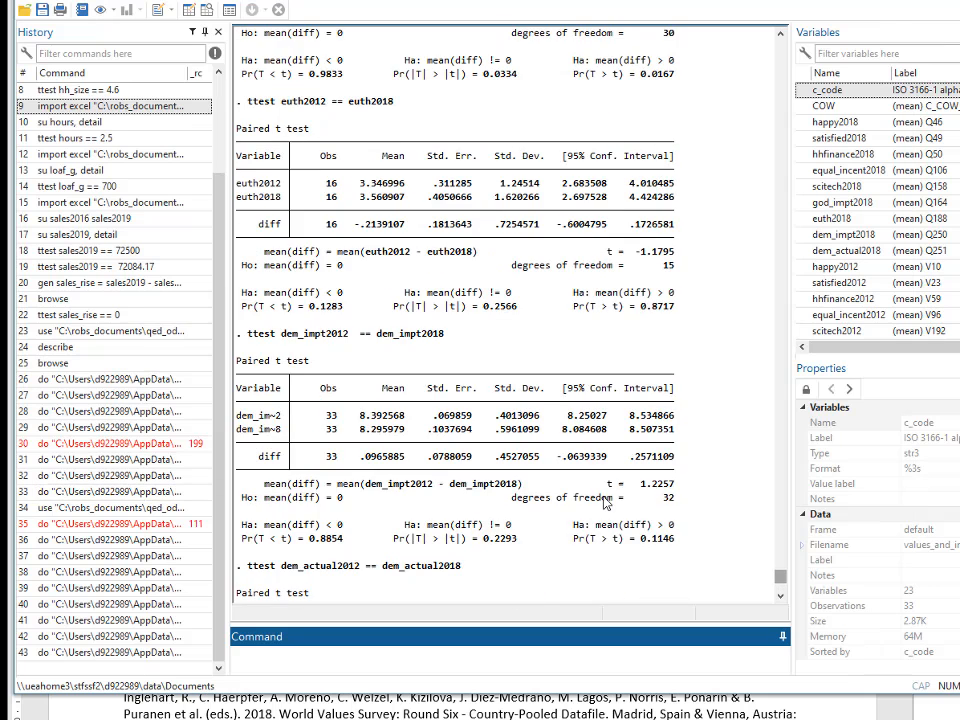
{"action": "scroll", "coordinate": [604, 502], "scroll_direction": "up", "scroll_amount": 15}
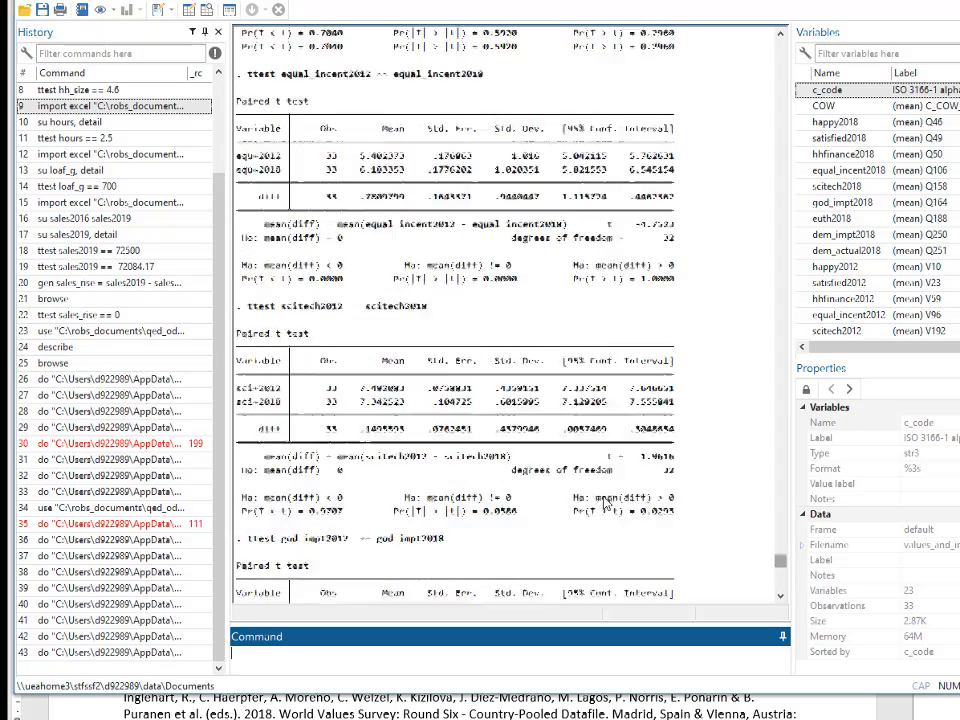
{"action": "scroll", "coordinate": [604, 502], "scroll_direction": "up", "scroll_amount": 10}
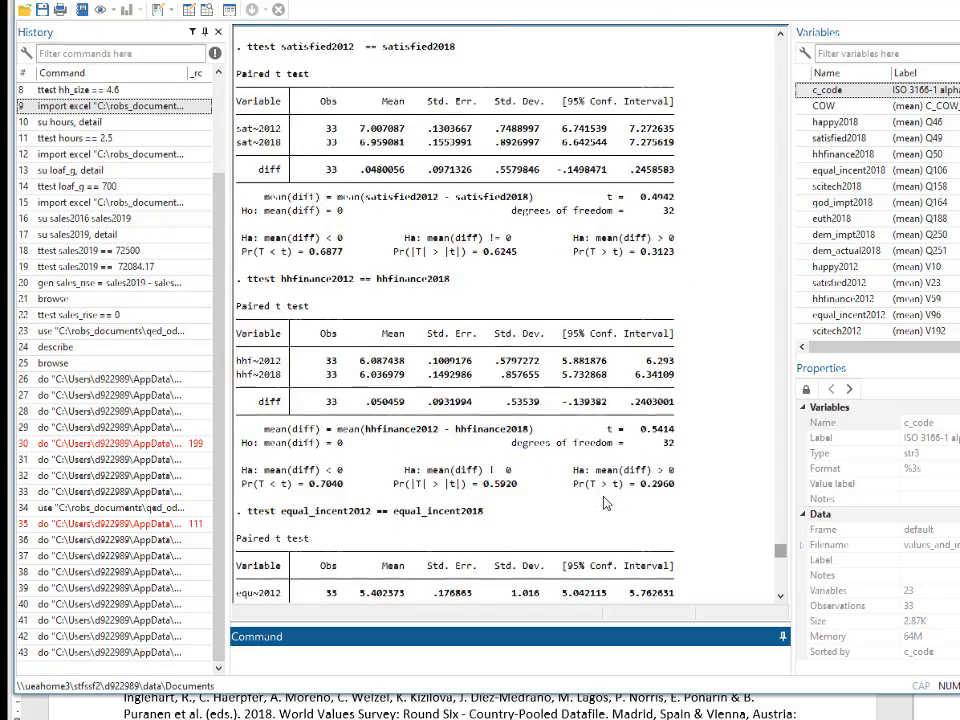
{"action": "scroll", "coordinate": [604, 502], "scroll_direction": "up", "scroll_amount": 7}
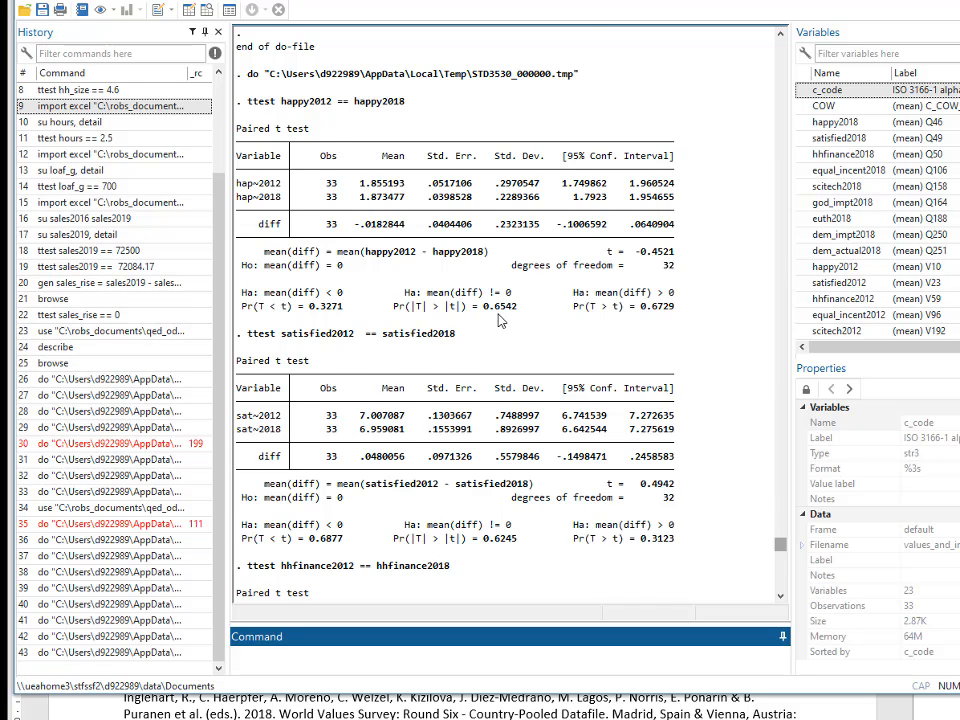
{"action": "scroll", "coordinate": [500, 320], "scroll_direction": "down", "scroll_amount": 1}
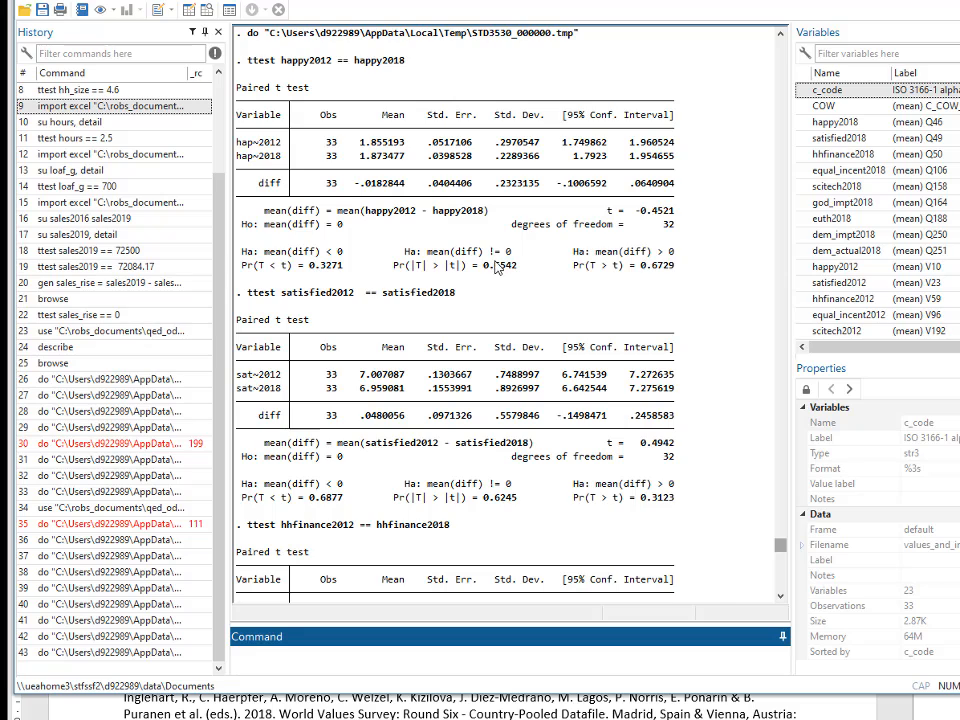
{"action": "scroll", "coordinate": [376, 272], "scroll_direction": "down", "scroll_amount": 1}
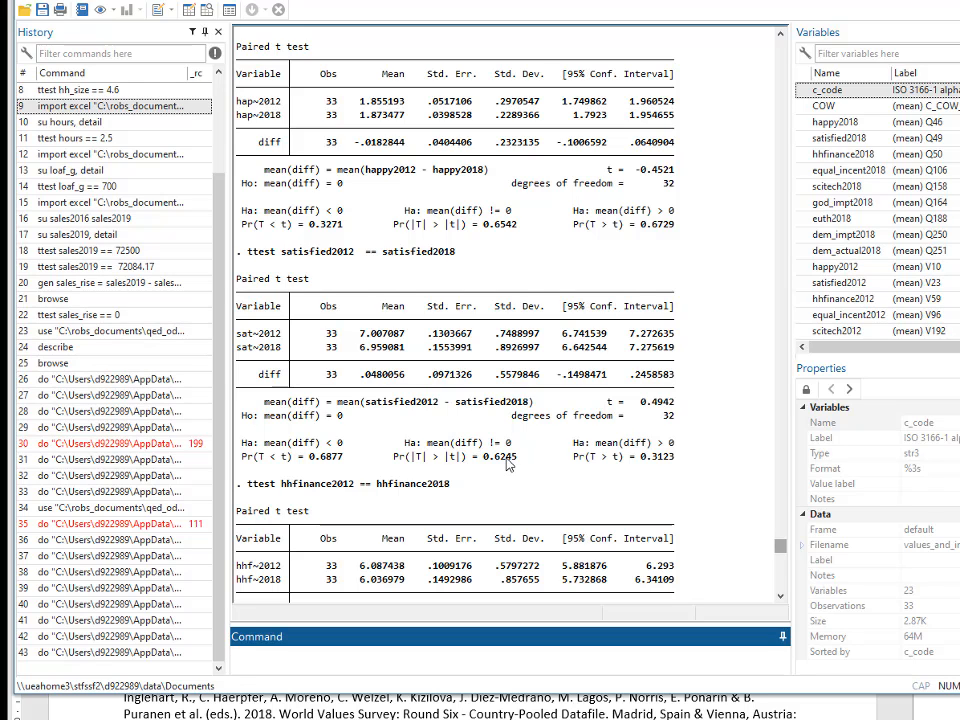
{"action": "scroll", "coordinate": [508, 465], "scroll_direction": "down", "scroll_amount": 4}
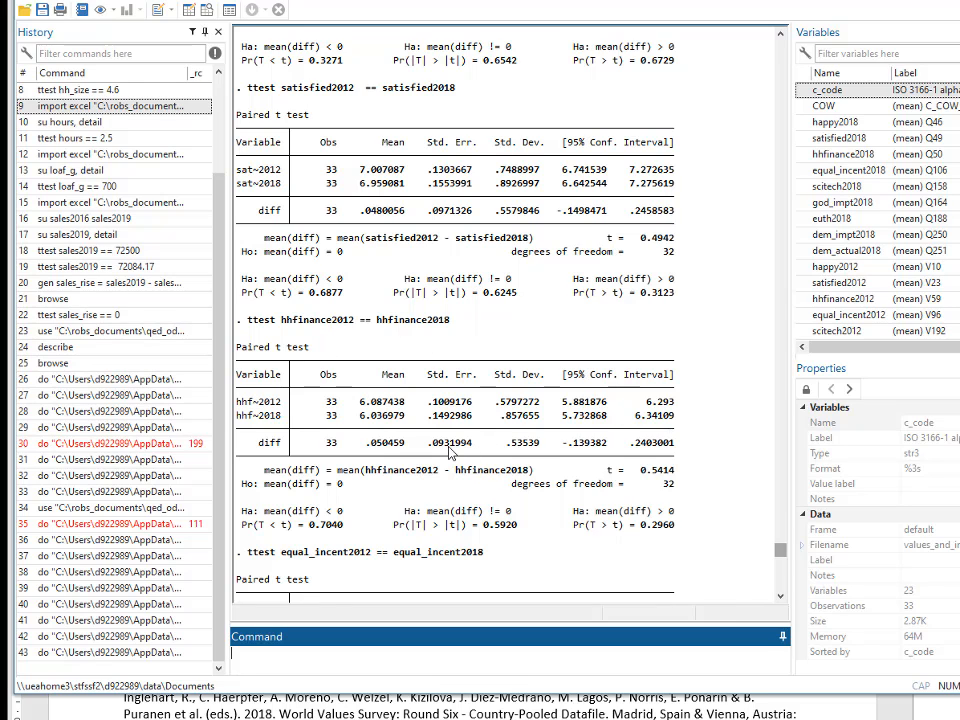
{"action": "scroll", "coordinate": [467, 520], "scroll_direction": "down", "scroll_amount": 1}
{"action": "scroll", "coordinate": [490, 540], "scroll_direction": "down", "scroll_amount": 1}
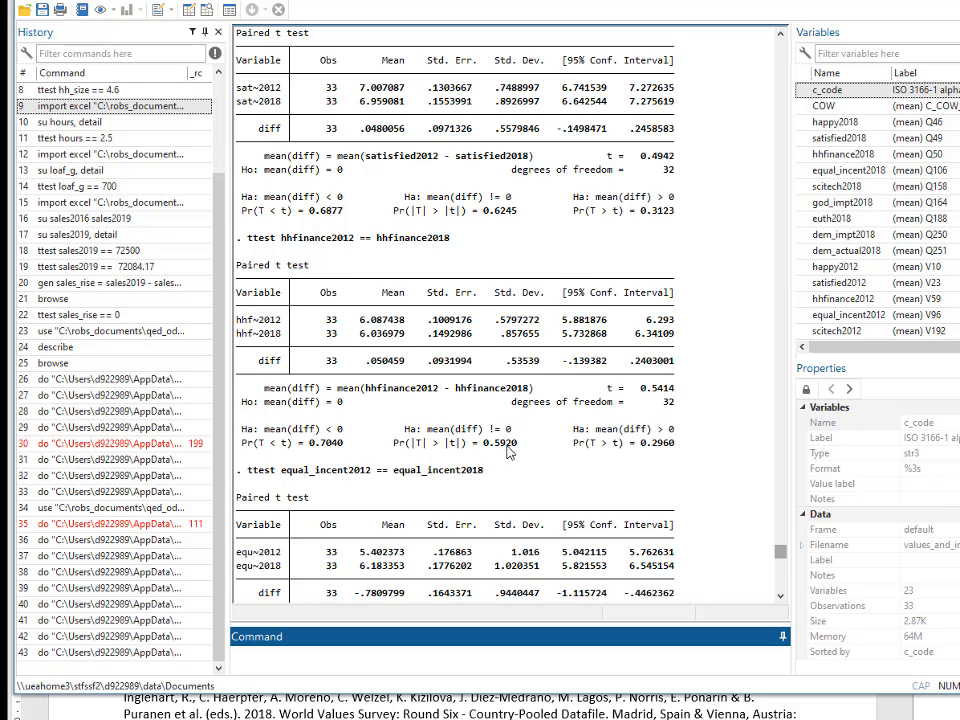
Examine the paired t-test results for equal_incent and scitech, comparing the mean differences and two-sided p-values.
{"action": "scroll", "coordinate": [507, 452], "scroll_direction": "down", "scroll_amount": 3}
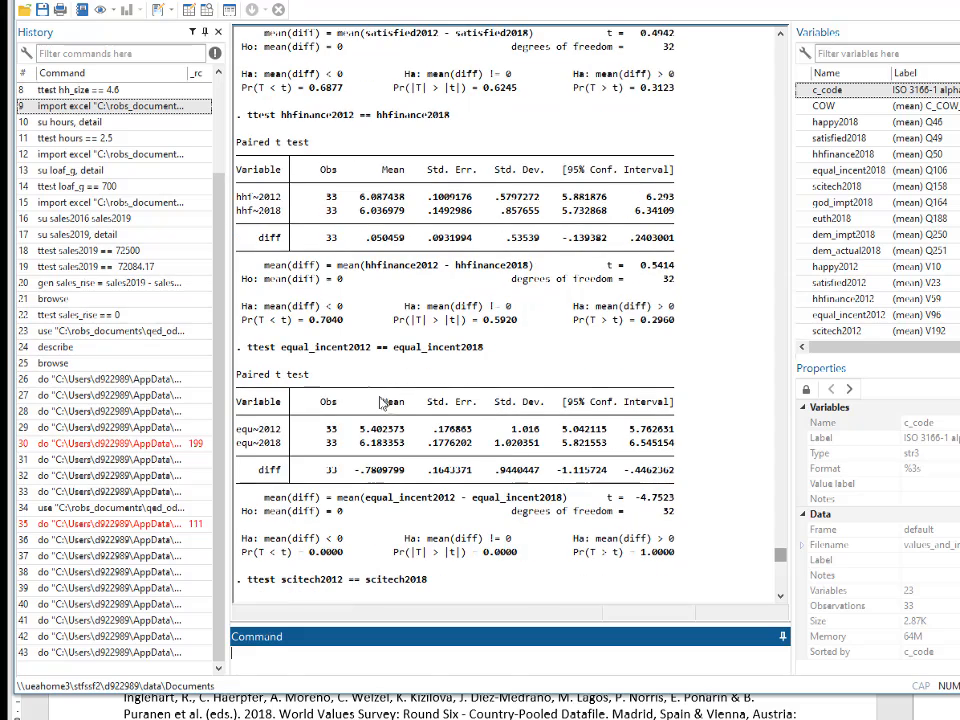
{"action": "scroll", "coordinate": [456, 440], "scroll_direction": "down", "scroll_amount": 2}
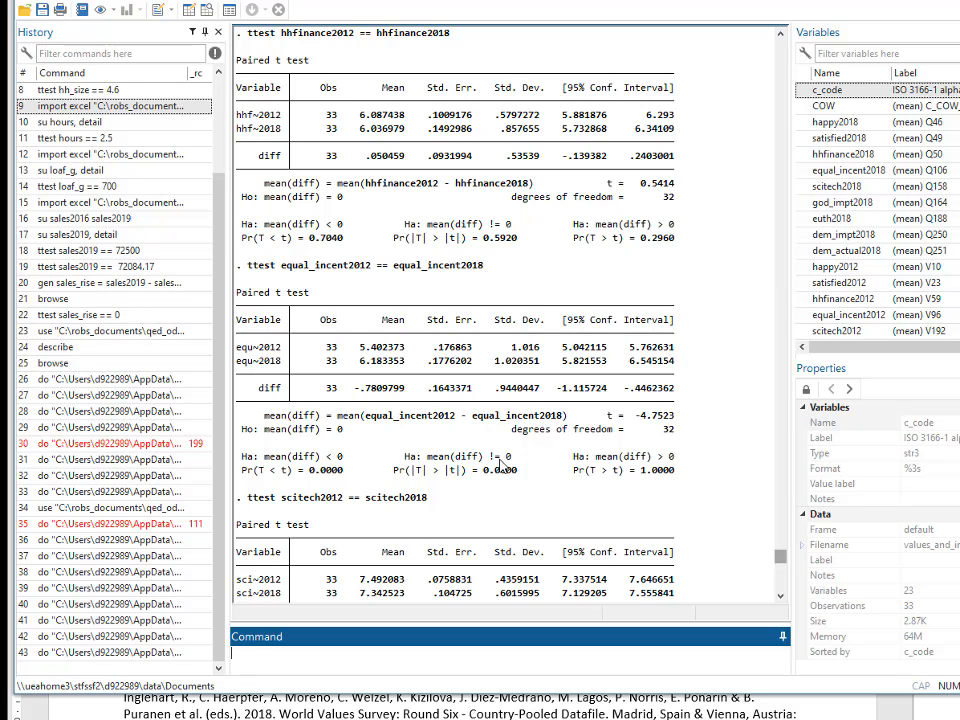
{"action": "scroll", "coordinate": [500, 468], "scroll_direction": "down", "scroll_amount": 1}
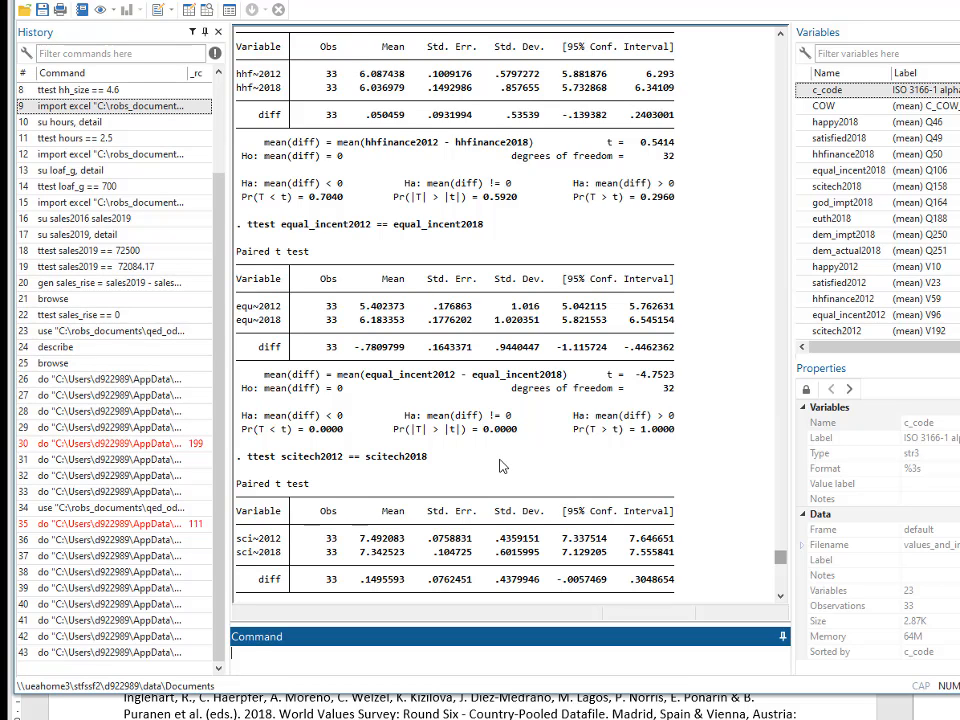
{"action": "scroll", "coordinate": [502, 466], "scroll_direction": "down", "scroll_amount": 1}
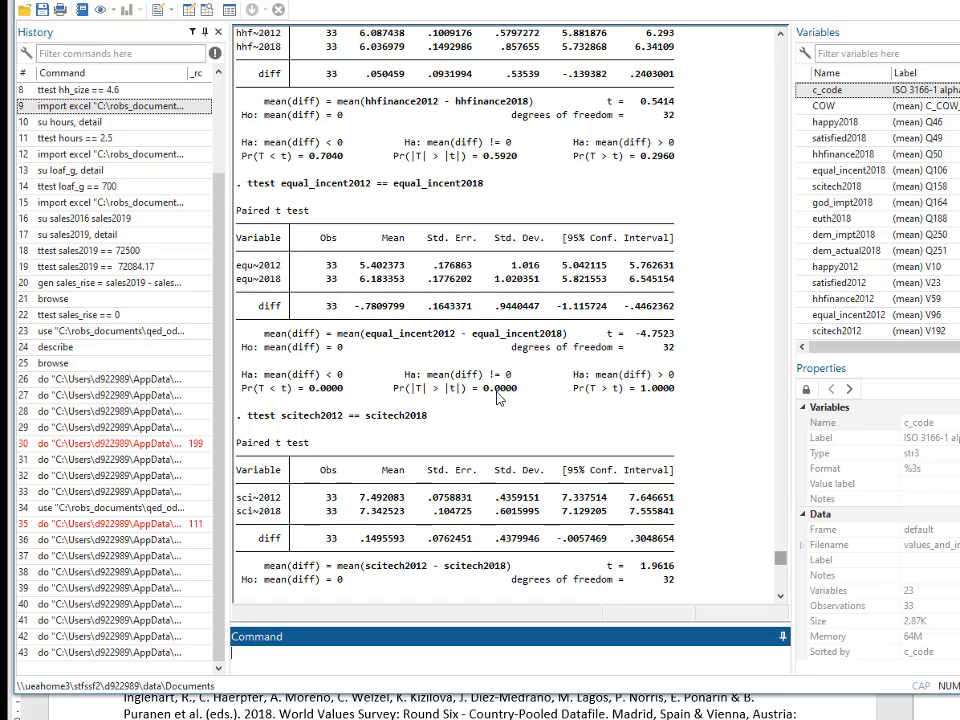
{"action": "scroll", "coordinate": [497, 397], "scroll_direction": "down", "scroll_amount": 2}
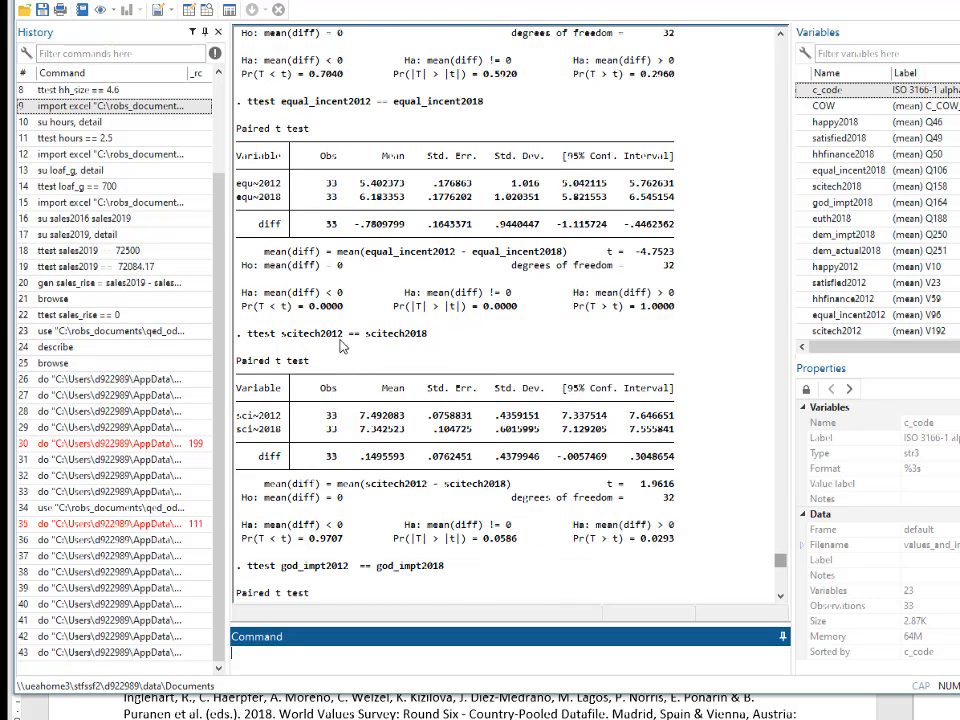
{"action": "scroll", "coordinate": [455, 380], "scroll_direction": "down", "scroll_amount": 1}
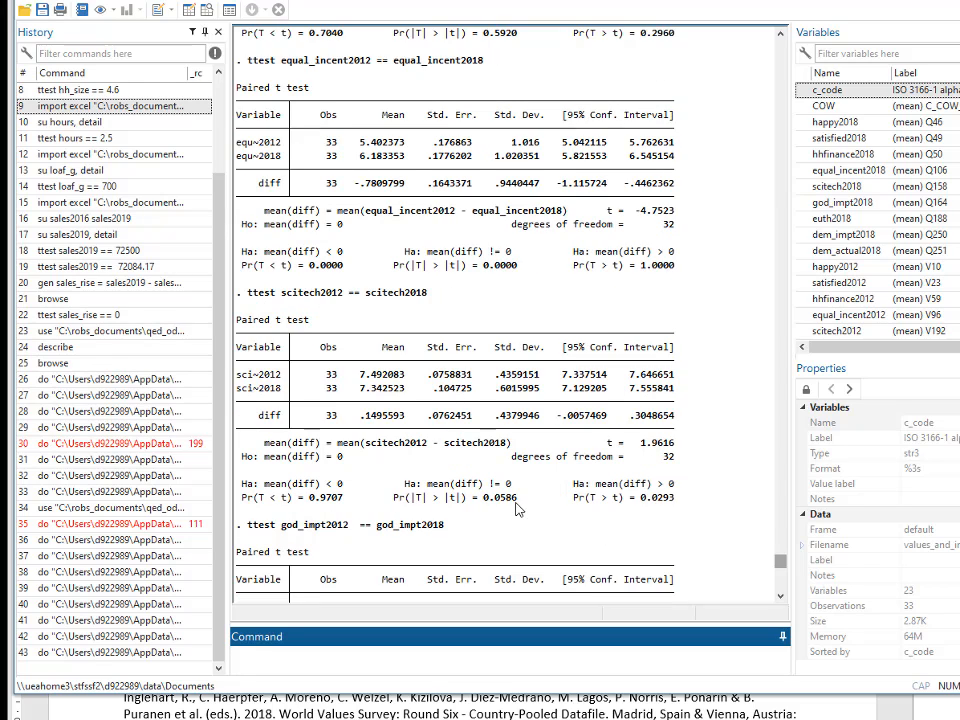
{"action": "scroll", "coordinate": [486, 455], "scroll_direction": "down", "scroll_amount": 1}
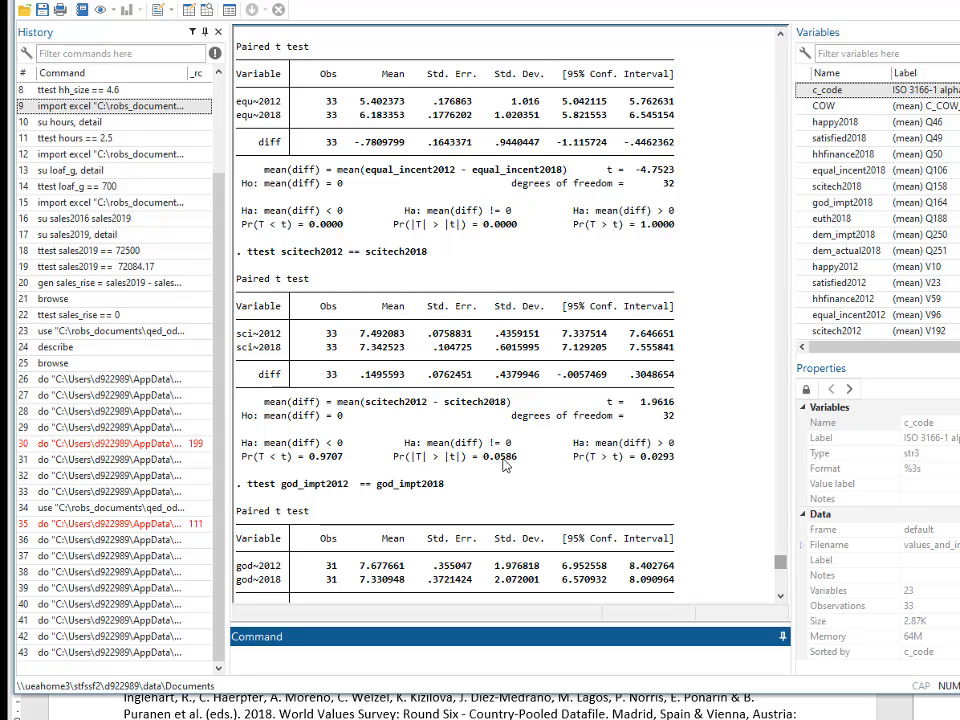
{"action": "scroll", "coordinate": [505, 465], "scroll_direction": "down", "scroll_amount": 1}
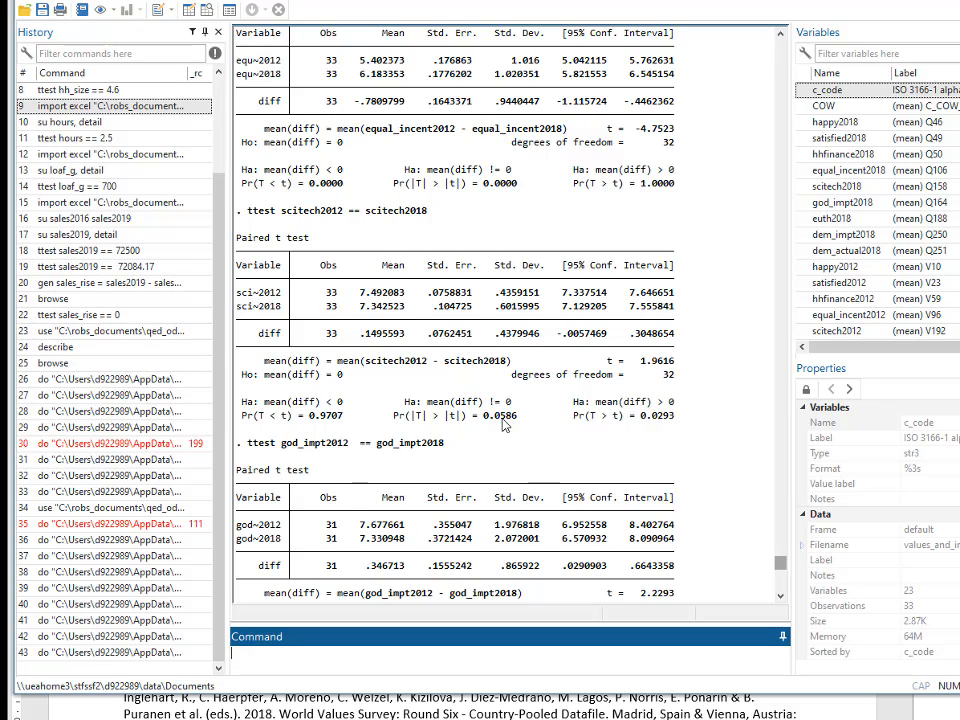
Examine the paired t-test results for god_impt, euth, dem_impt and dem_actual, checking each two-sided p-value.
{"action": "scroll", "coordinate": [505, 425], "scroll_direction": "down", "scroll_amount": 2}
{"action": "scroll", "coordinate": [490, 425], "scroll_direction": "down", "scroll_amount": 1}
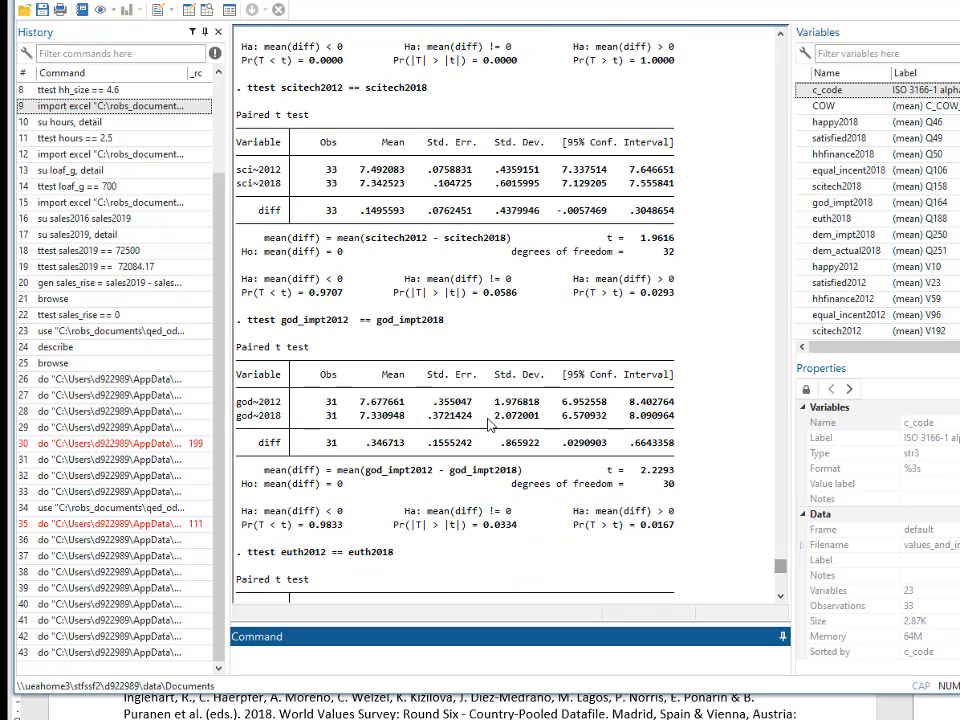
{"action": "scroll", "coordinate": [490, 428], "scroll_direction": "down", "scroll_amount": 1}
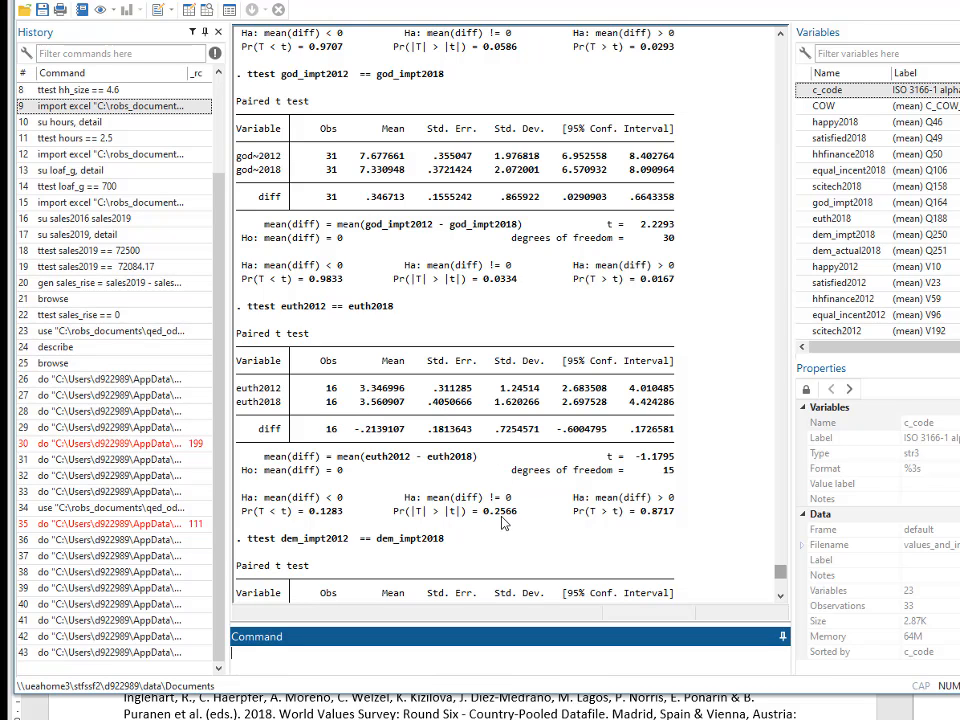
{"action": "scroll", "coordinate": [510, 505], "scroll_direction": "down", "scroll_amount": 3}
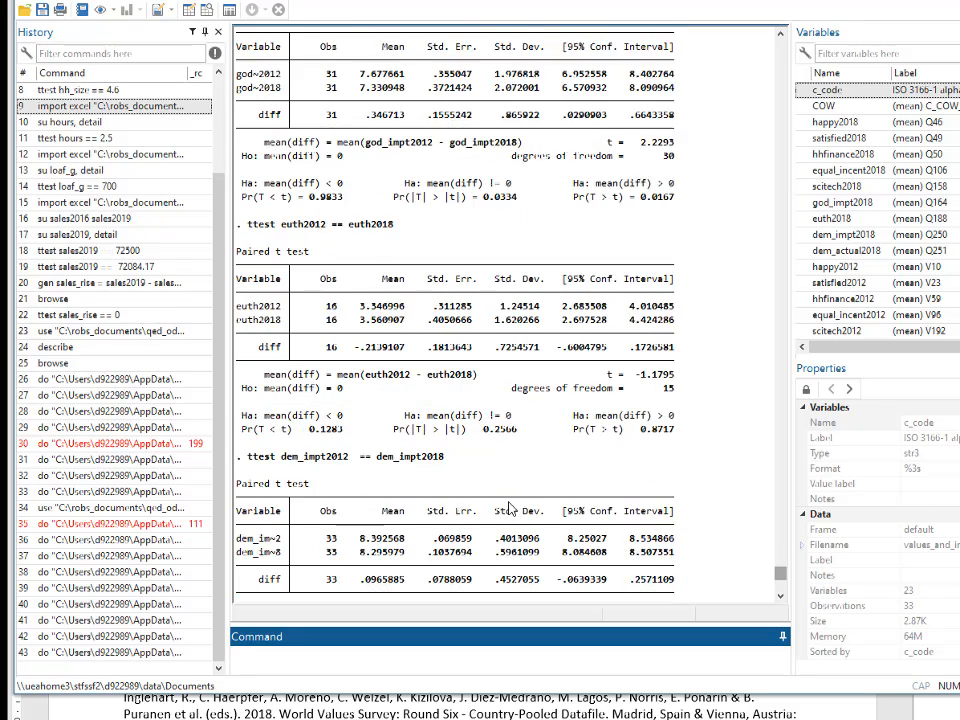
{"action": "scroll", "coordinate": [510, 505], "scroll_direction": "down", "scroll_amount": 2}
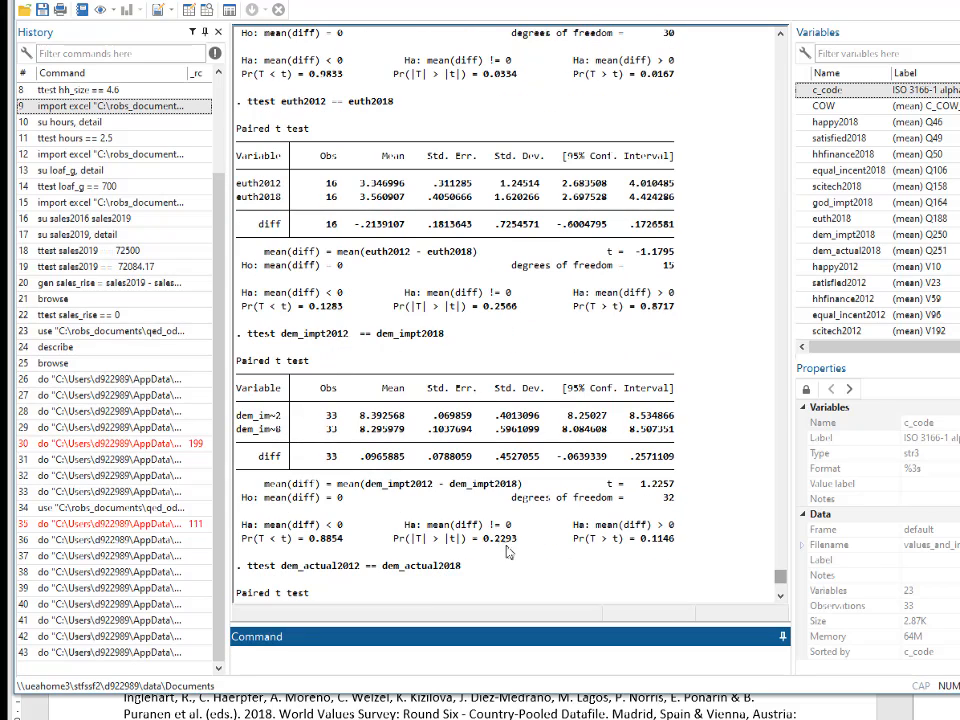
{"action": "scroll", "coordinate": [490, 535], "scroll_direction": "down", "scroll_amount": 6}
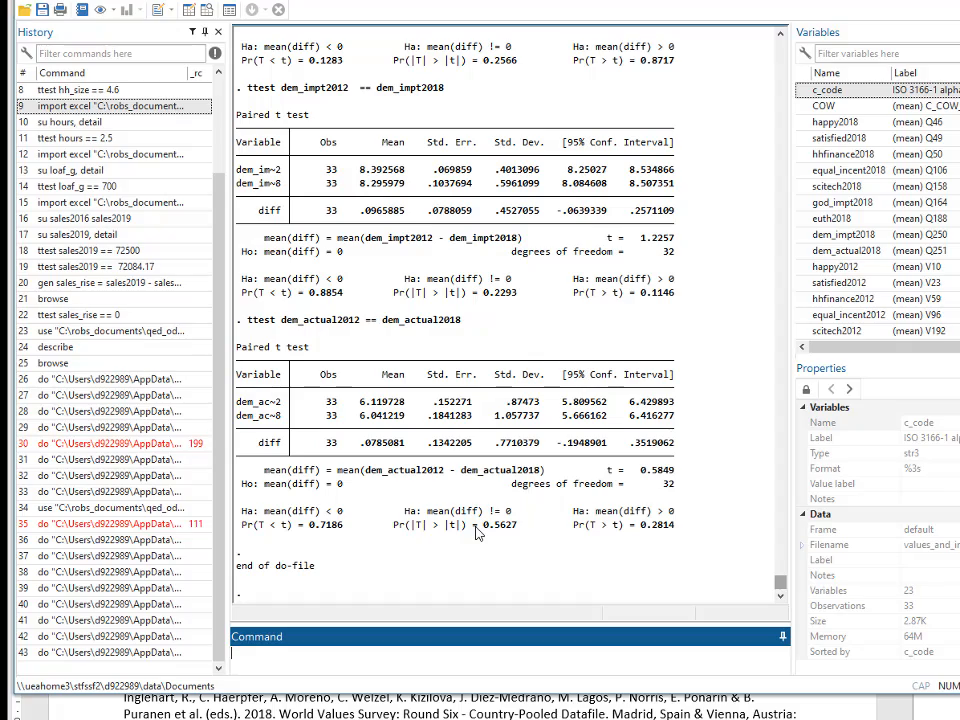
Review the paired t-test results again, comparing the god_impt, scitech and equal_incent means and two-sided p-values with those of the remaining variables.
{"action": "scroll", "coordinate": [478, 535], "scroll_direction": "up", "scroll_amount": 8}
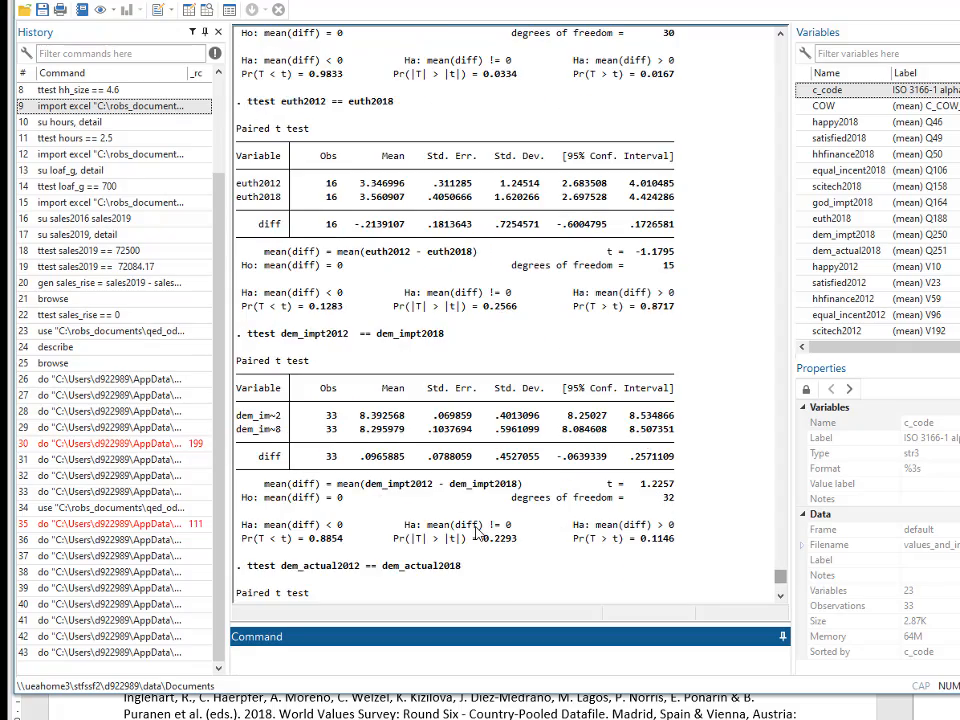
{"action": "scroll", "coordinate": [478, 535], "scroll_direction": "up", "scroll_amount": 8}
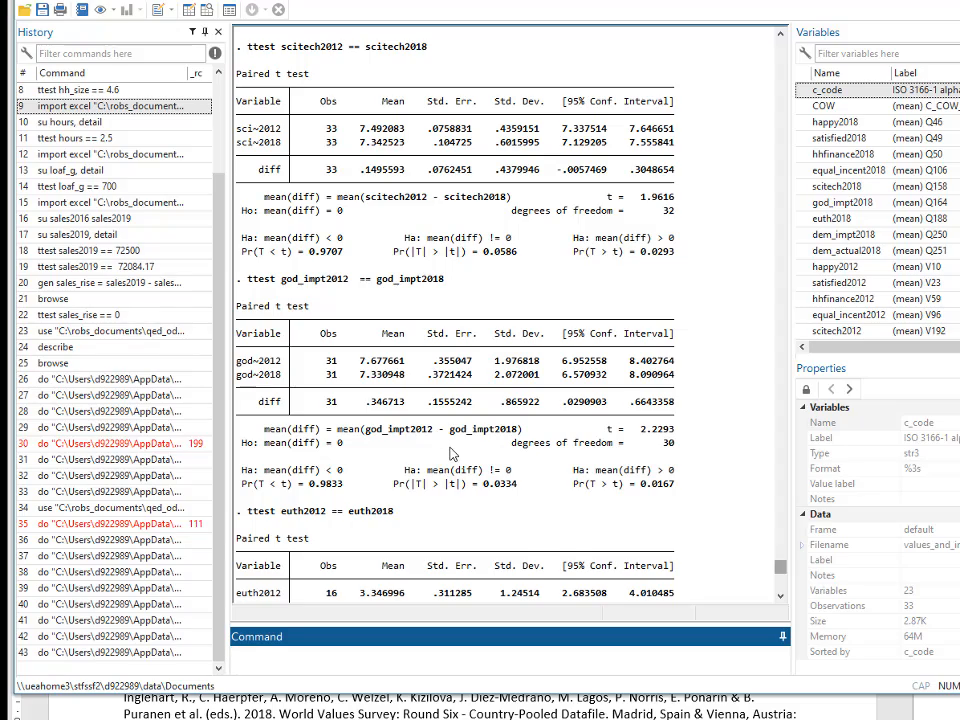
{"action": "scroll", "coordinate": [452, 452], "scroll_direction": "down", "scroll_amount": 1}
{"action": "scroll", "coordinate": [453, 460], "scroll_direction": "up", "scroll_amount": 2}
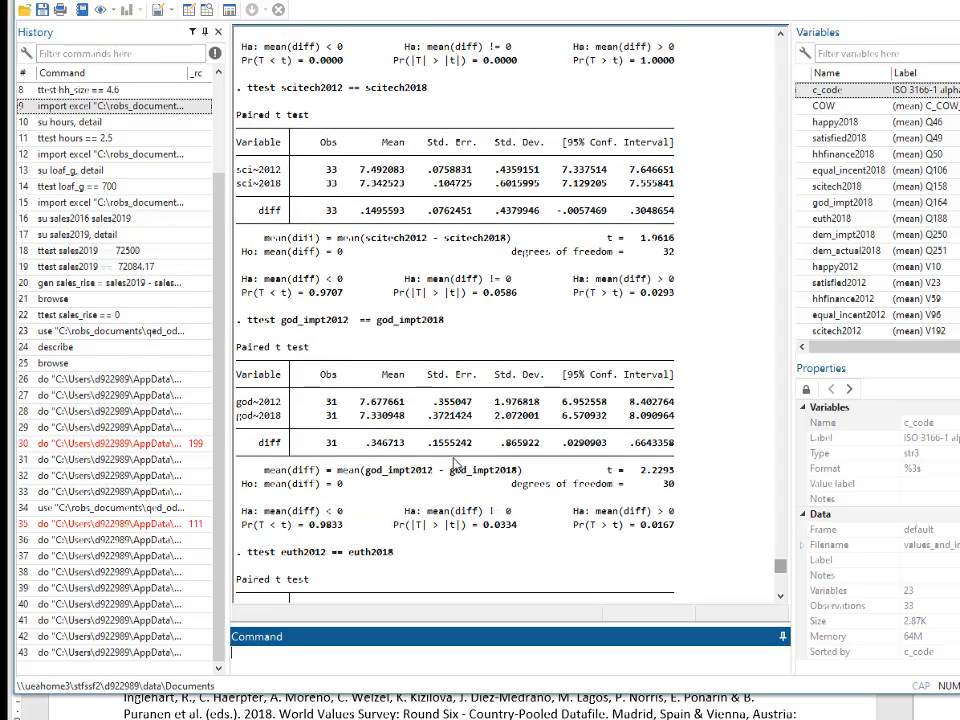
{"action": "scroll", "coordinate": [455, 463], "scroll_direction": "up", "scroll_amount": 6}
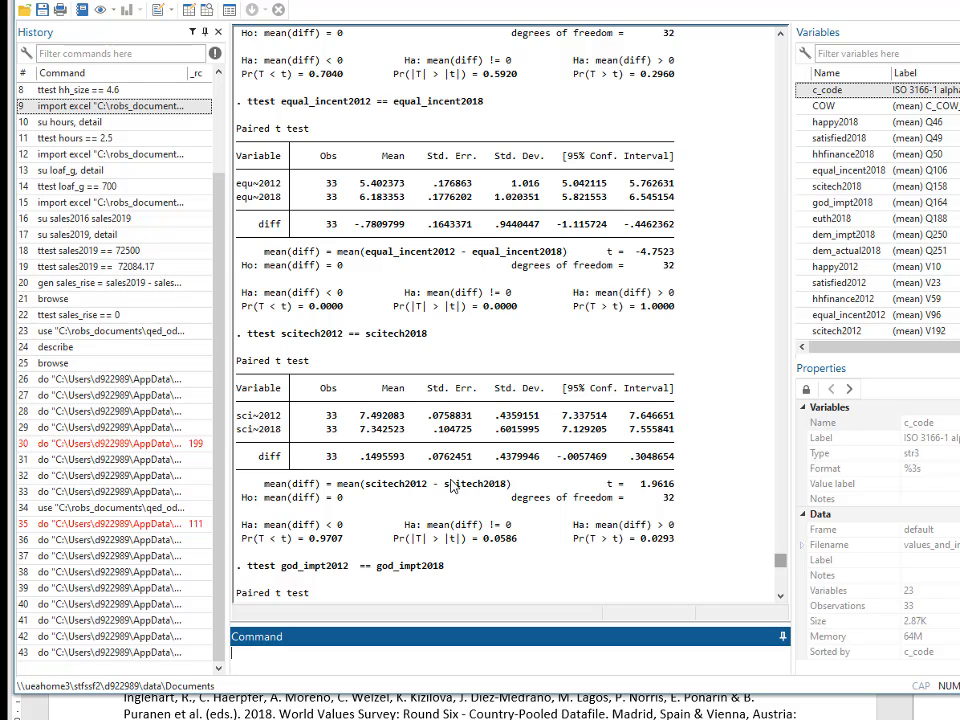
{"action": "scroll", "coordinate": [452, 485], "scroll_direction": "down", "scroll_amount": 7}
{"action": "scroll", "coordinate": [452, 486], "scroll_direction": "up", "scroll_amount": 4}
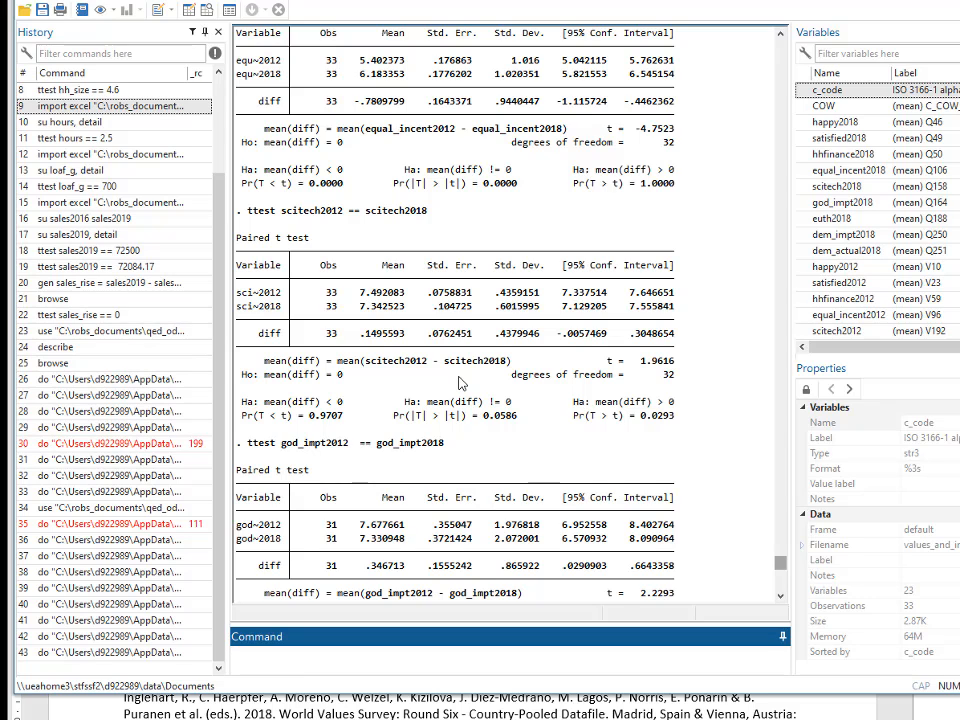
{"action": "scroll", "coordinate": [460, 383], "scroll_direction": "up", "scroll_amount": 3}
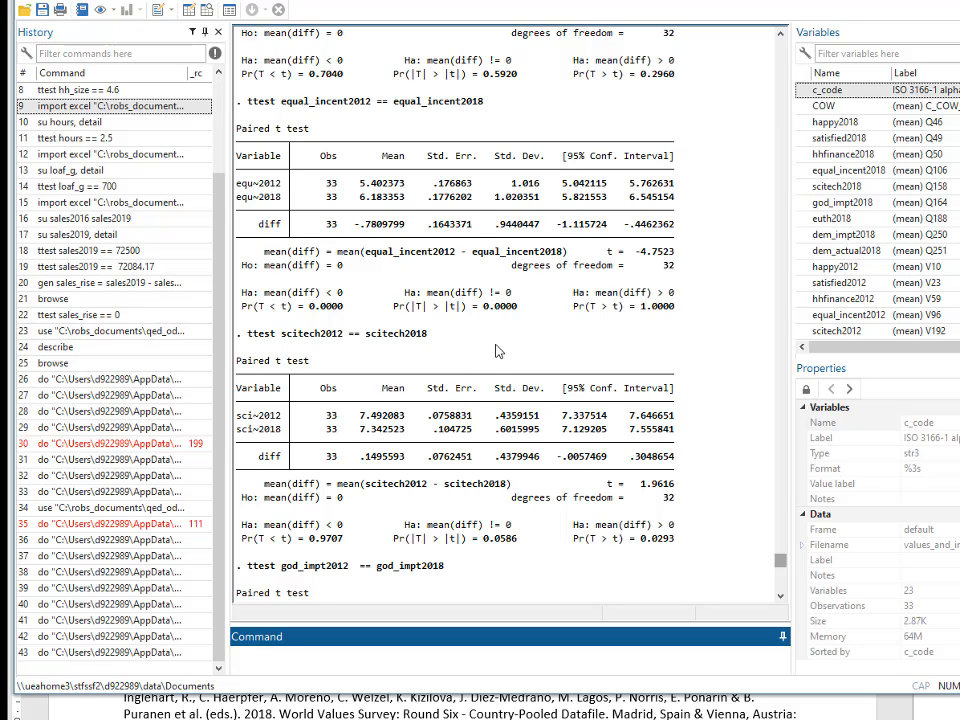
{"action": "scroll", "coordinate": [498, 341], "scroll_direction": "up", "scroll_amount": 2}
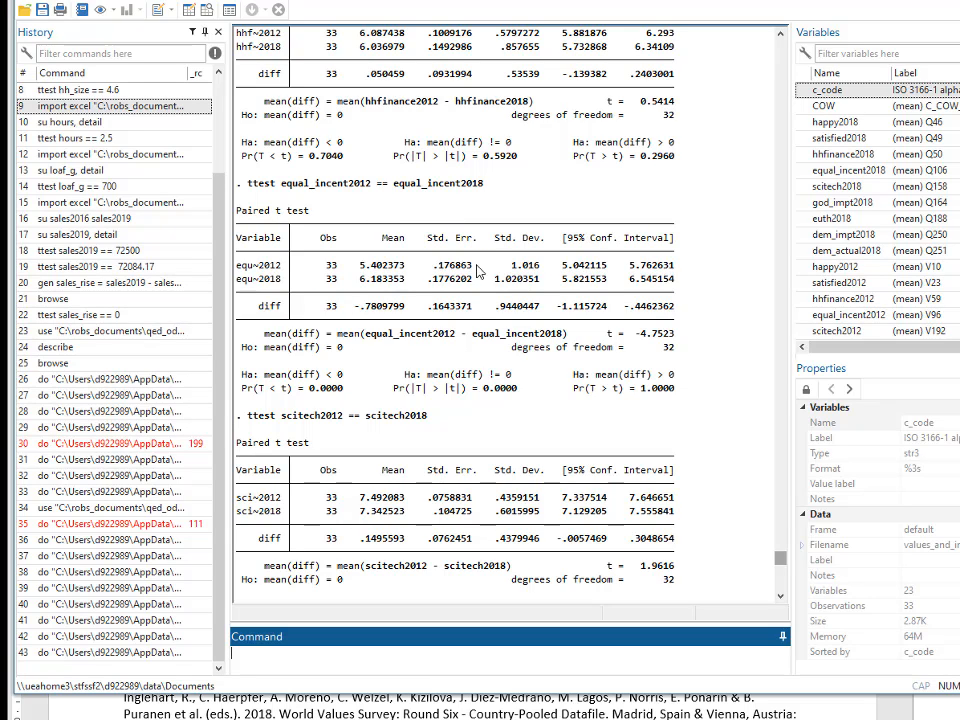
{"action": "scroll", "coordinate": [465, 390], "scroll_direction": "down", "scroll_amount": 1}
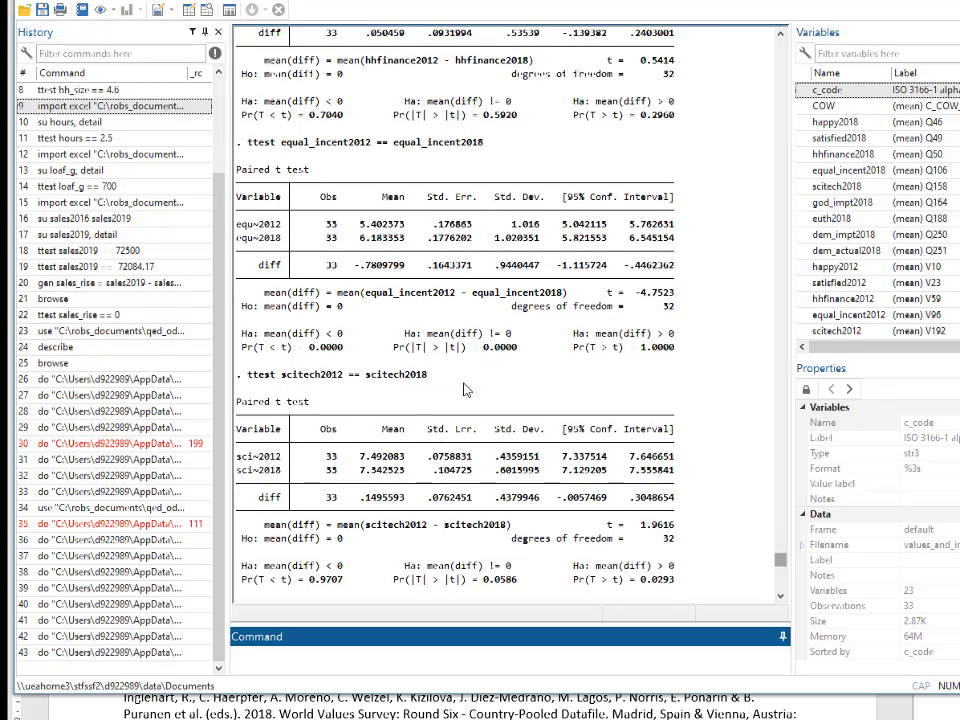
{"action": "scroll", "coordinate": [465, 390], "scroll_direction": "down", "scroll_amount": 19}
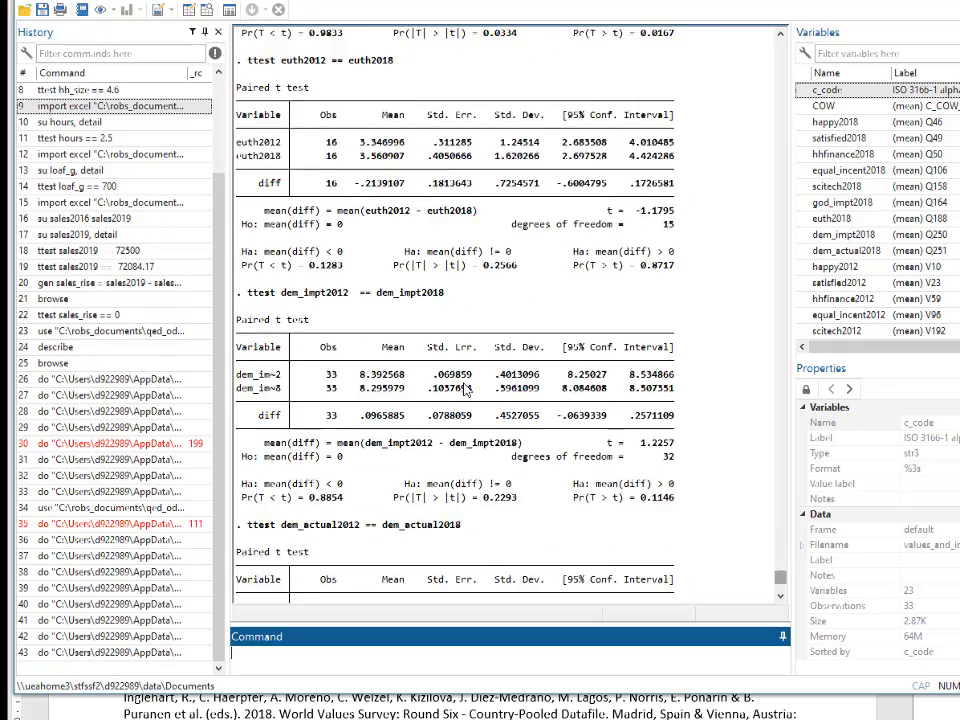
{"action": "scroll", "coordinate": [465, 390], "scroll_direction": "down", "scroll_amount": 5}
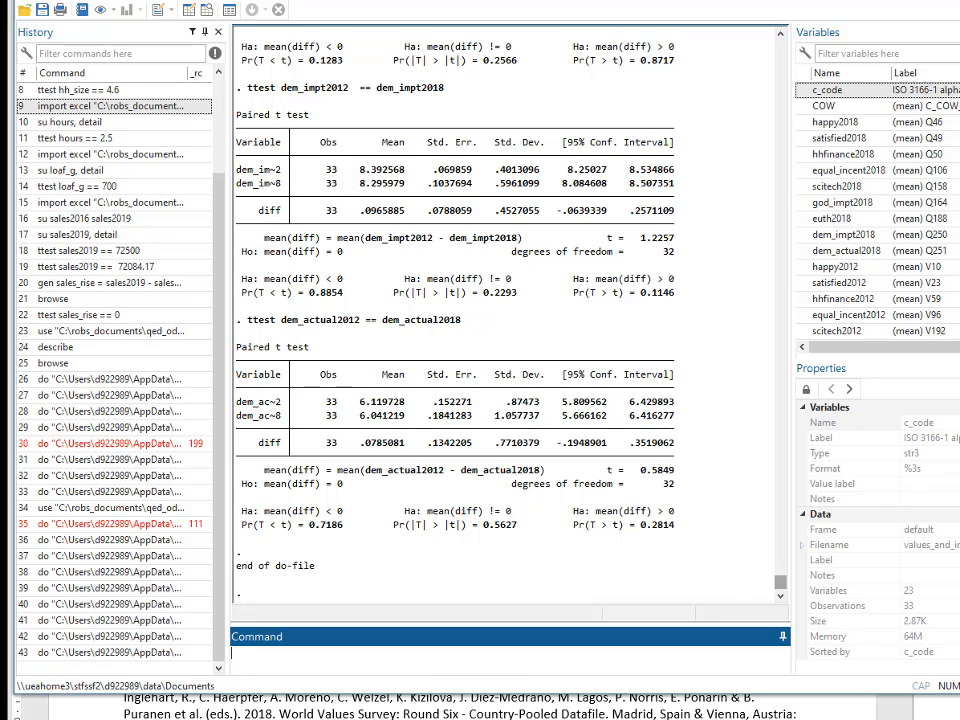
Switch to the Word worksheet and place the cursor at the end of question Q 15 about changing world values.
{"action": "key", "text": "alt+Tab"}
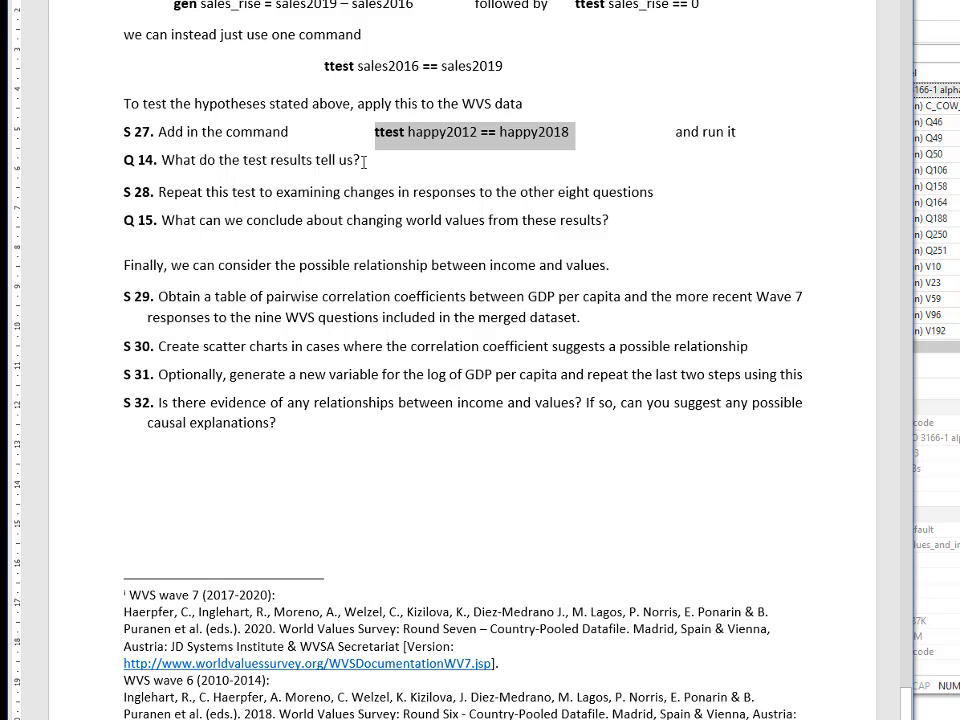
{"action": "left_click", "coordinate": [610, 222]}
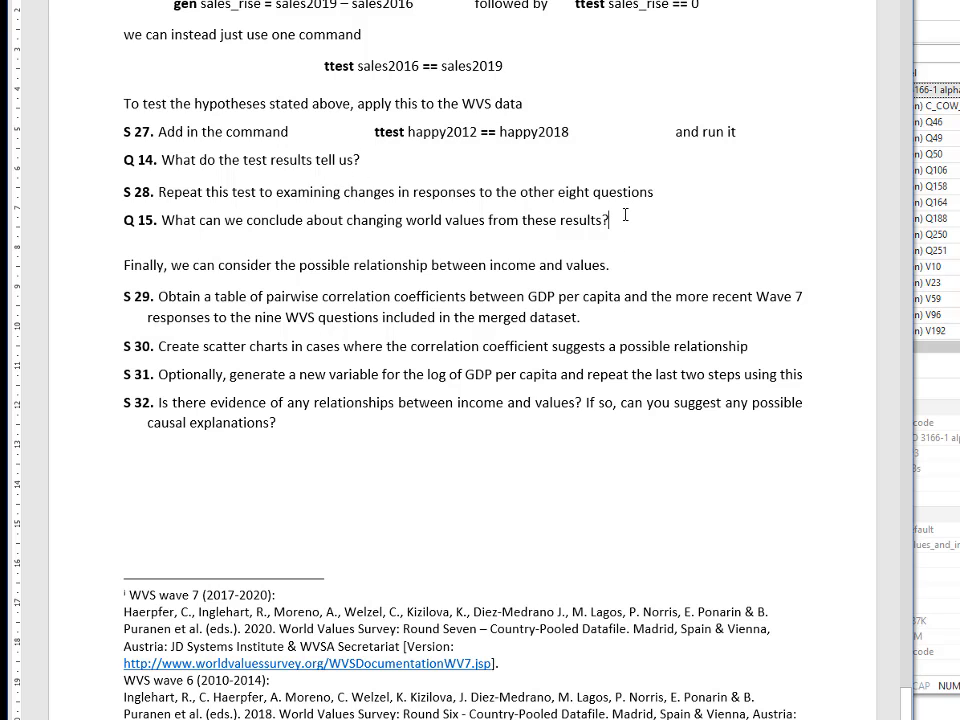